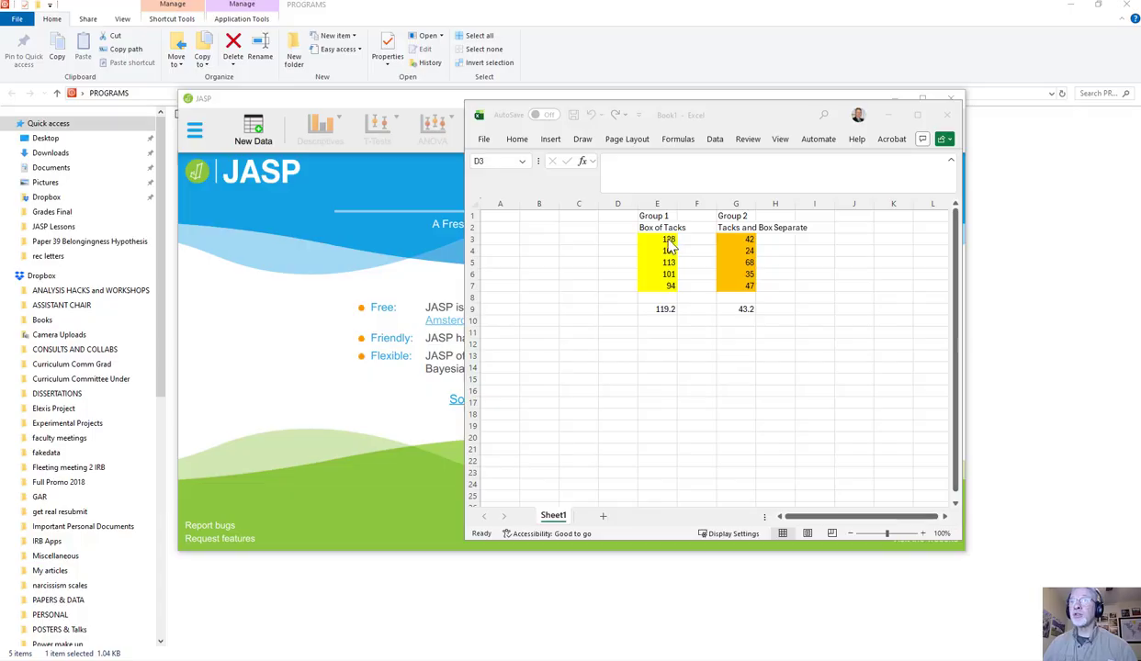
Number the Group 1 participants 1 to 5 in cells D3:D7, beside their scores.
click(603, 240)
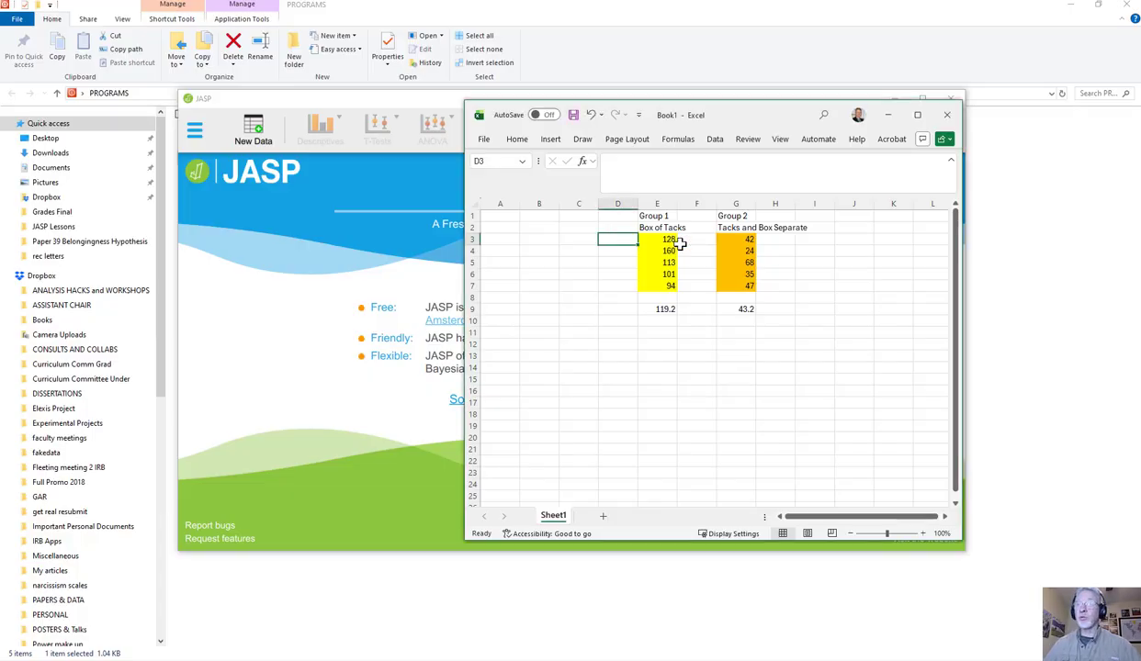
text(1)
key(Return)
text(2)
key(Return)
text(3)
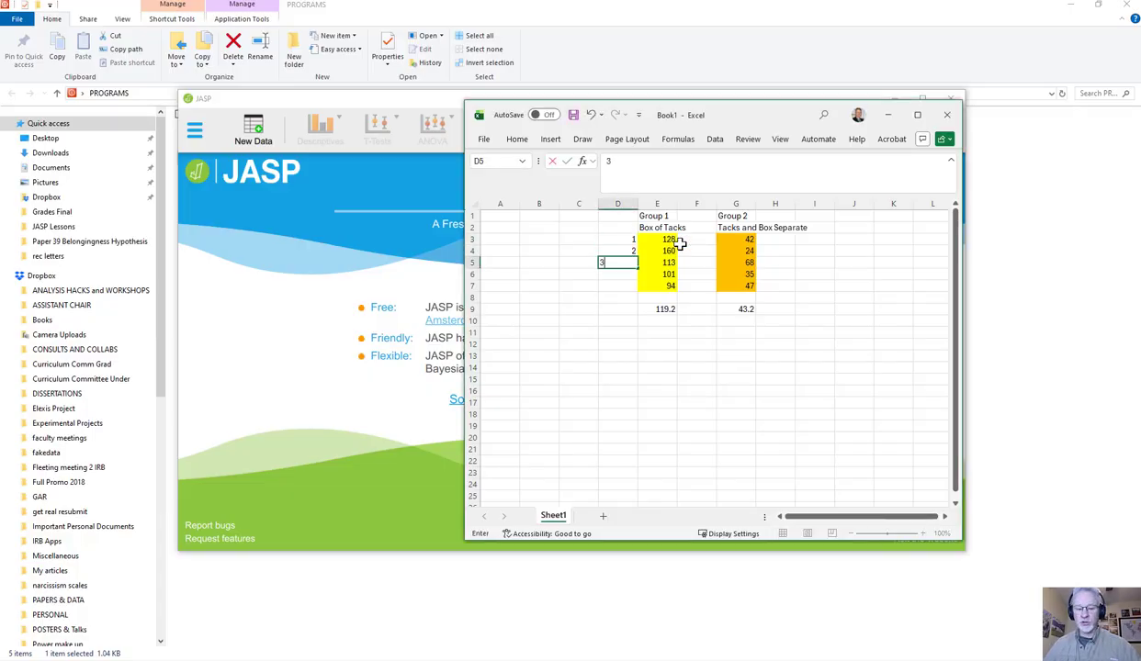
key(Return)
text(4)
key(Return)
text(5)
key(Return)
key(Up)
key(Up)
key(Up)
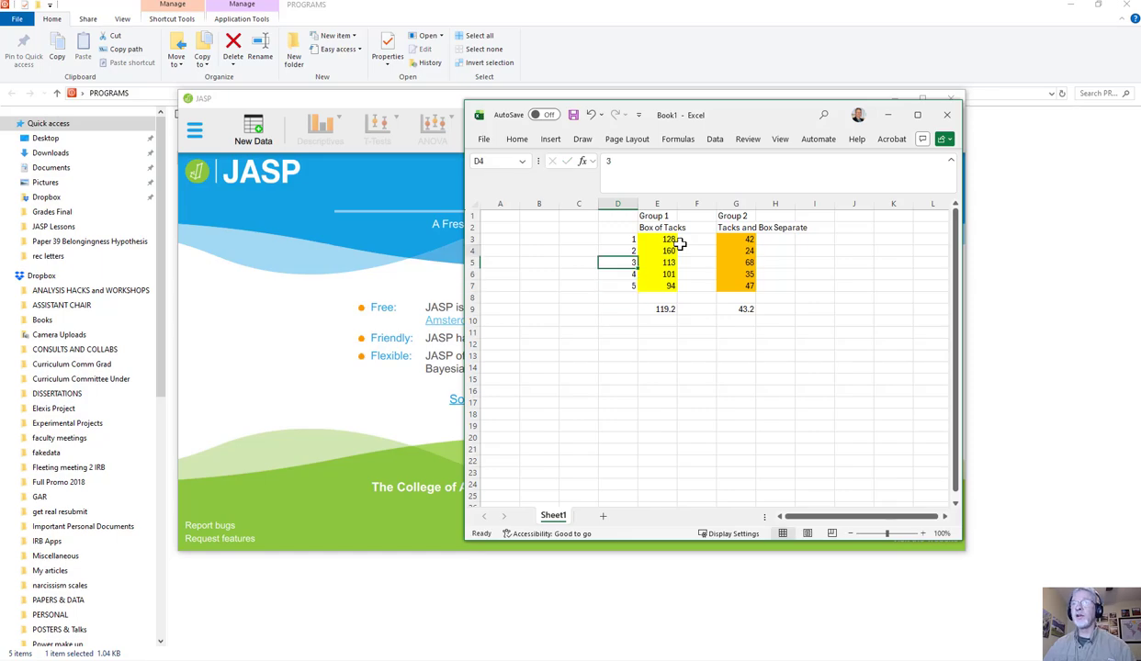
key(Up)
key(Up)
key(Right)
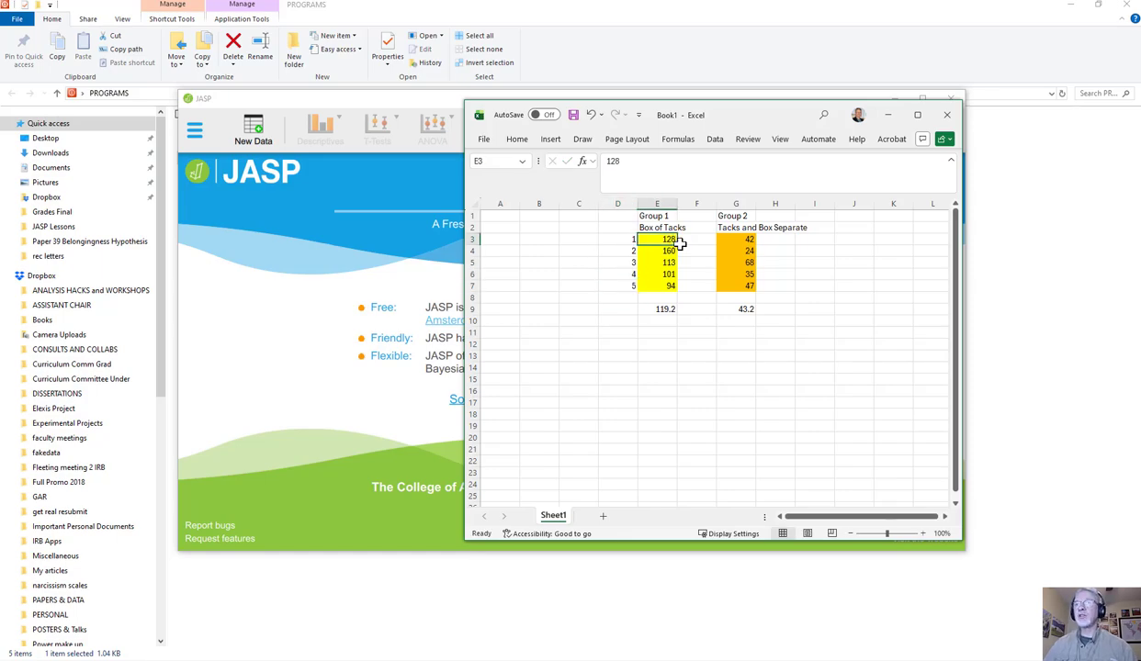
key(Up)
key(Up)
key(Down)
key(Down)
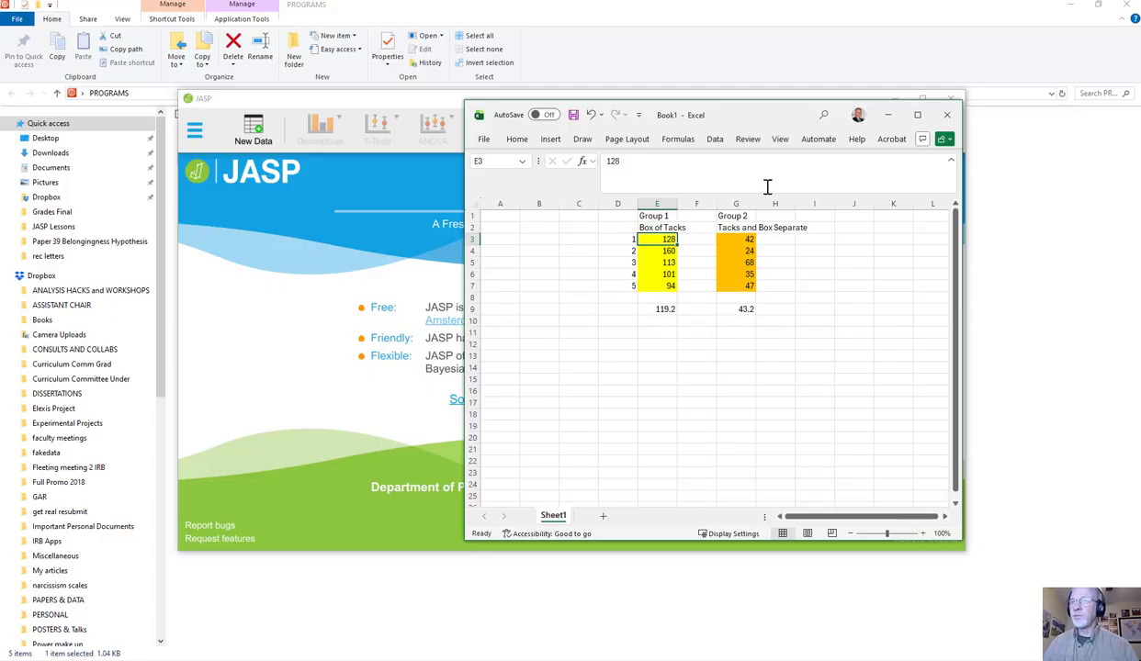
Number the Group 2 participants 6 to 10 in cells F3:F7, beside their scores.
click(739, 238)
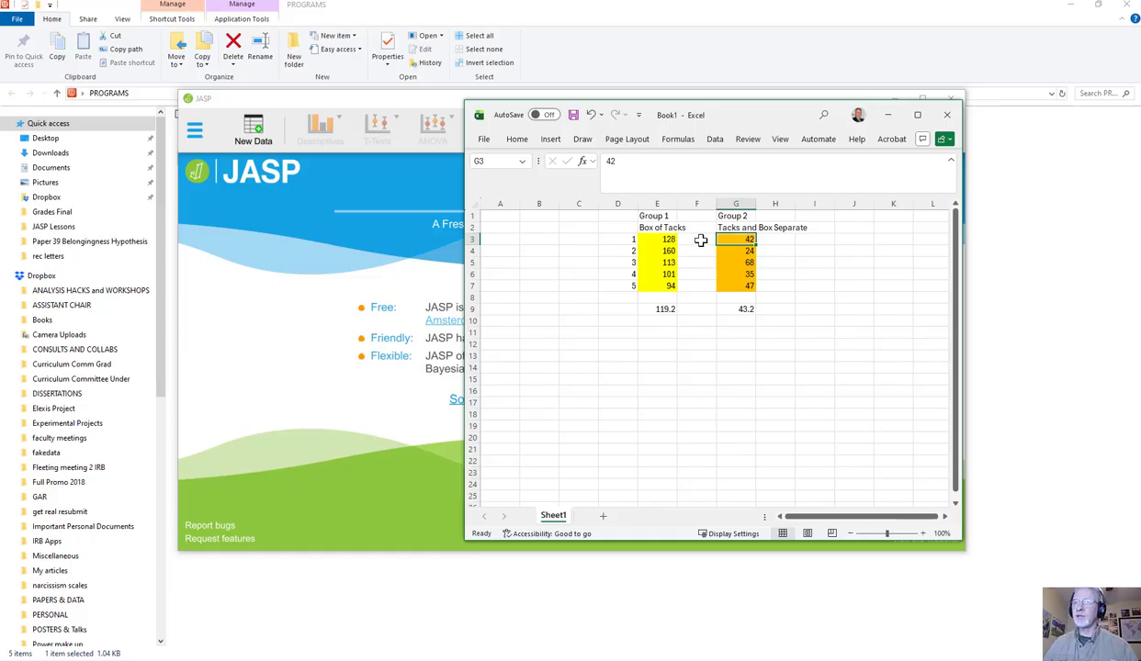
click(707, 239)
key(Down)
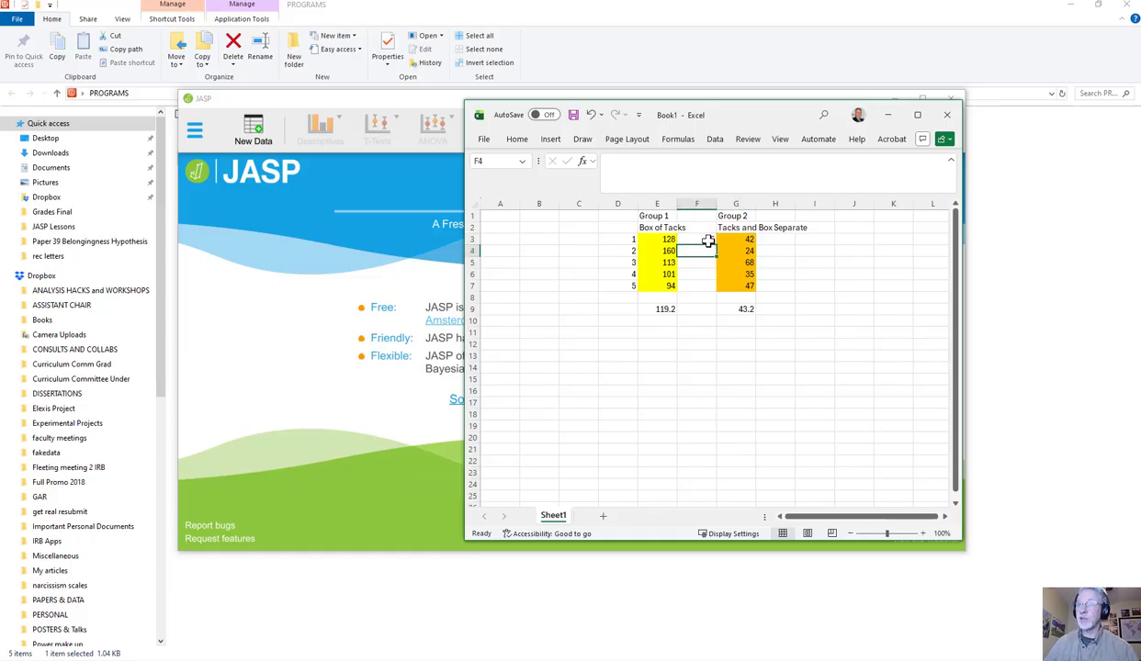
text(7)
key(Return)
text(8)
key(Return)
text(9)
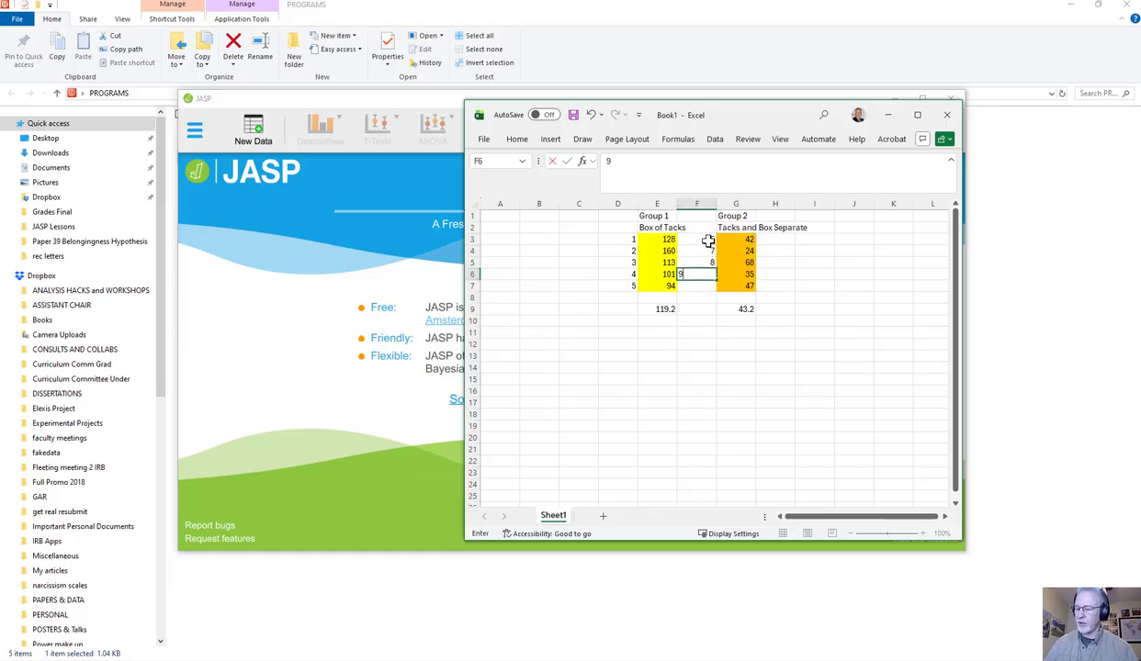
key(Return)
text(10)
key(Return)
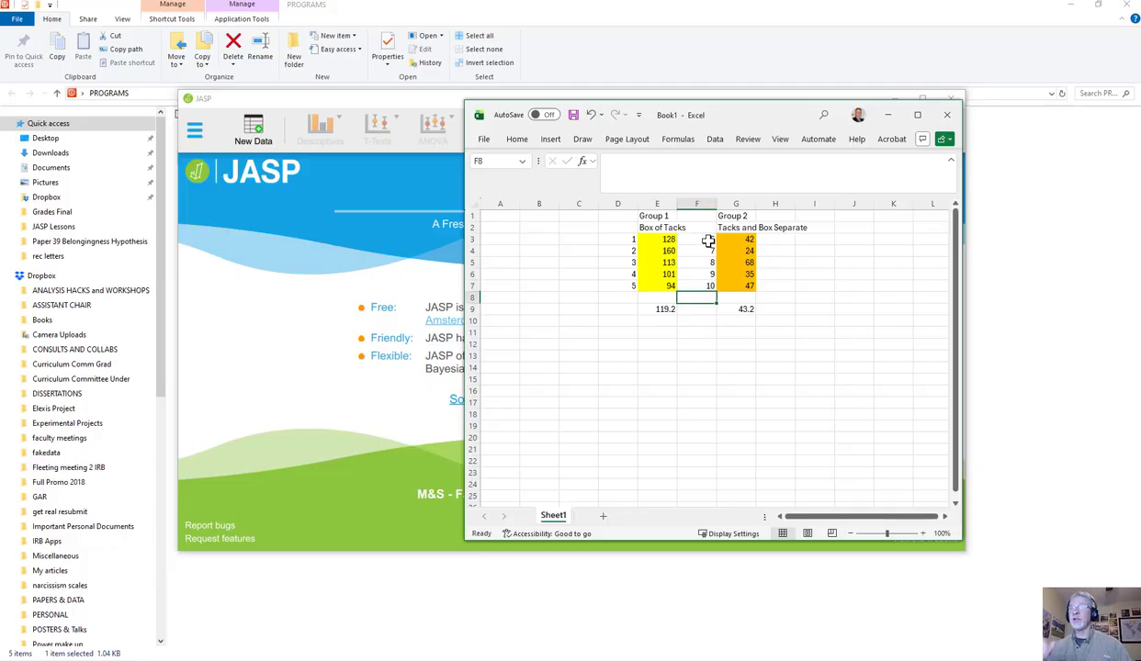
Review the Group 2 scores and the average formulas beneath both groups.
key(Up)
key(Up)
key(Up)
key(Up)
key(Up)
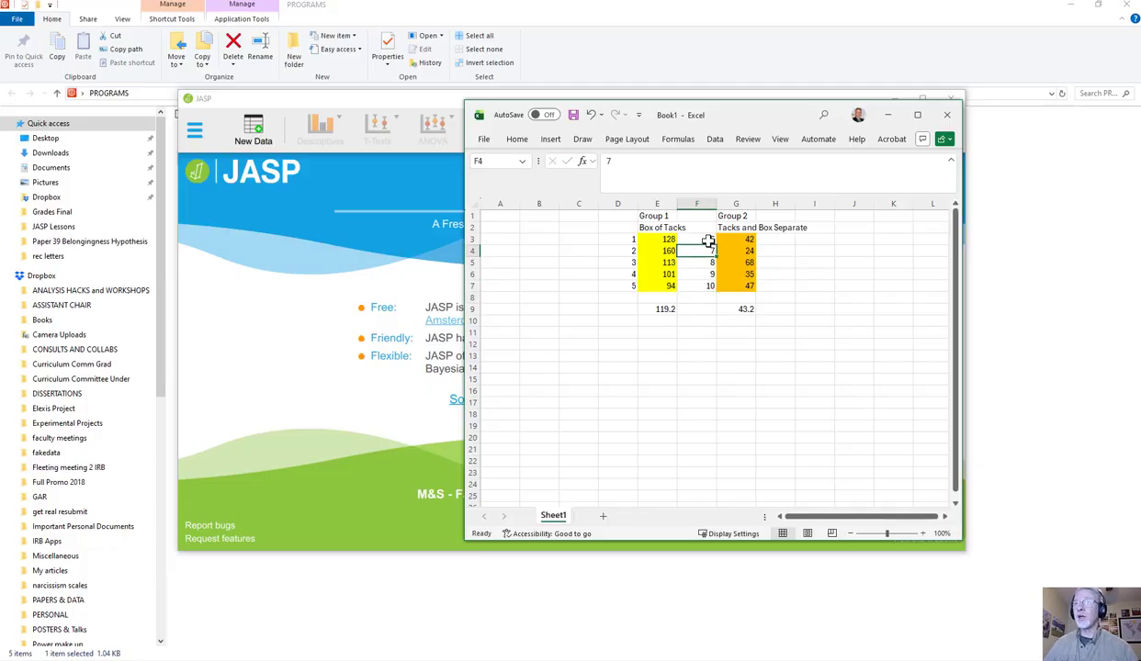
key(Right)
key(Down)
key(Down)
key(Down)
key(Down)
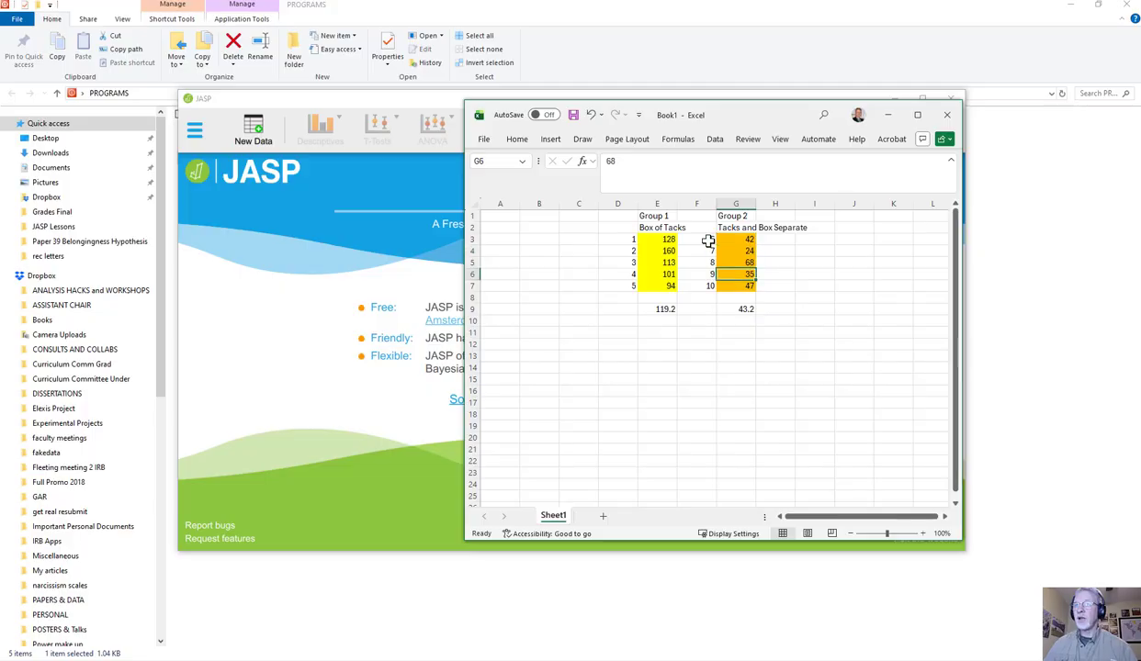
key(Up)
key(Up)
key(Up)
key(Up)
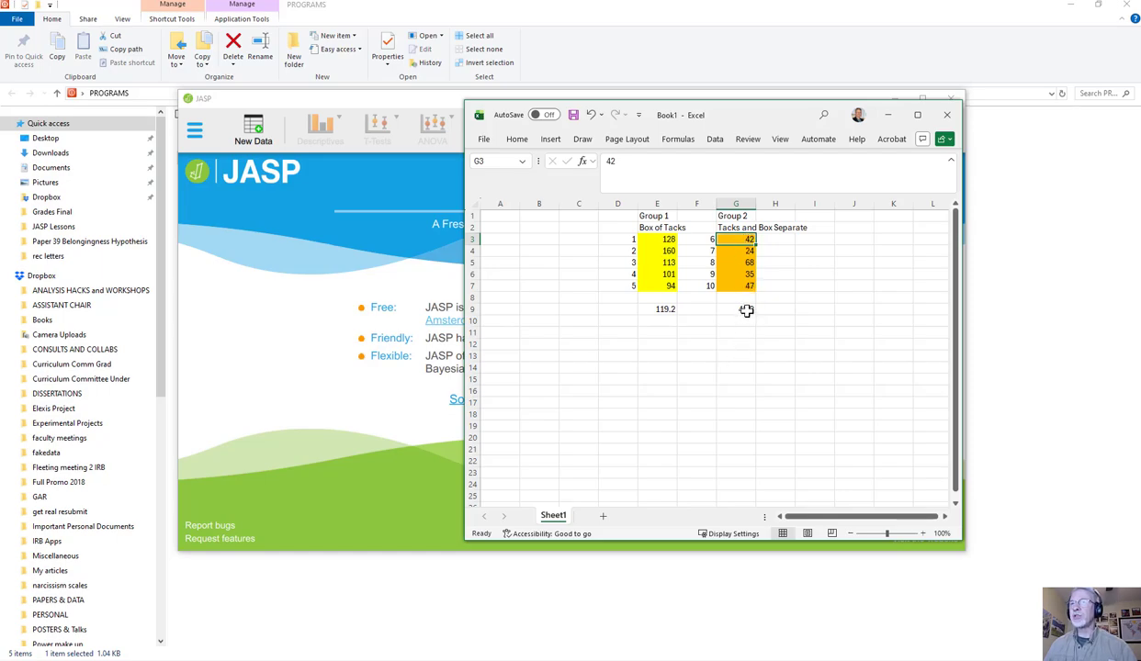
click(743, 310)
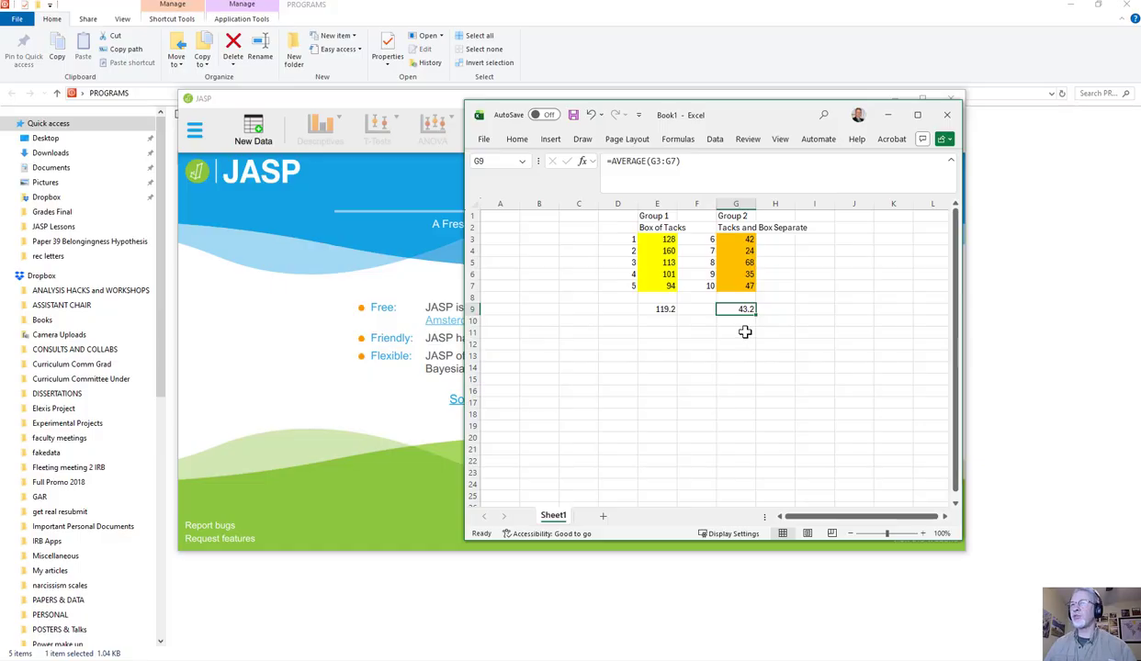
click(656, 309)
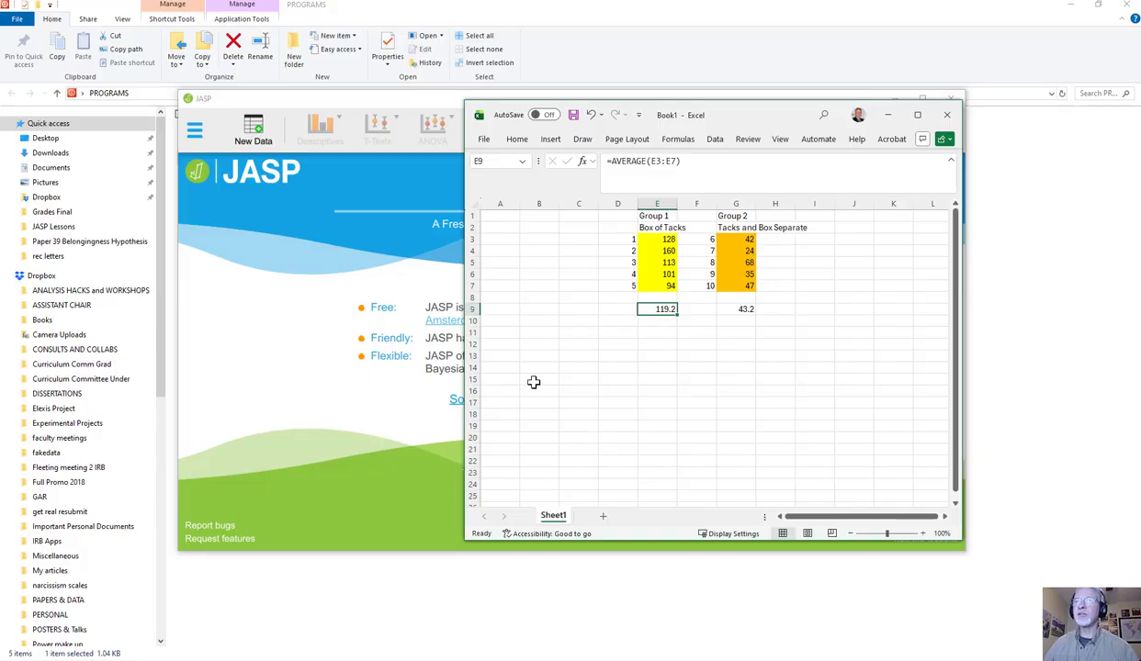
Enter the participant numbers 1 to 10 down column A in cells A1:A10.
click(508, 215)
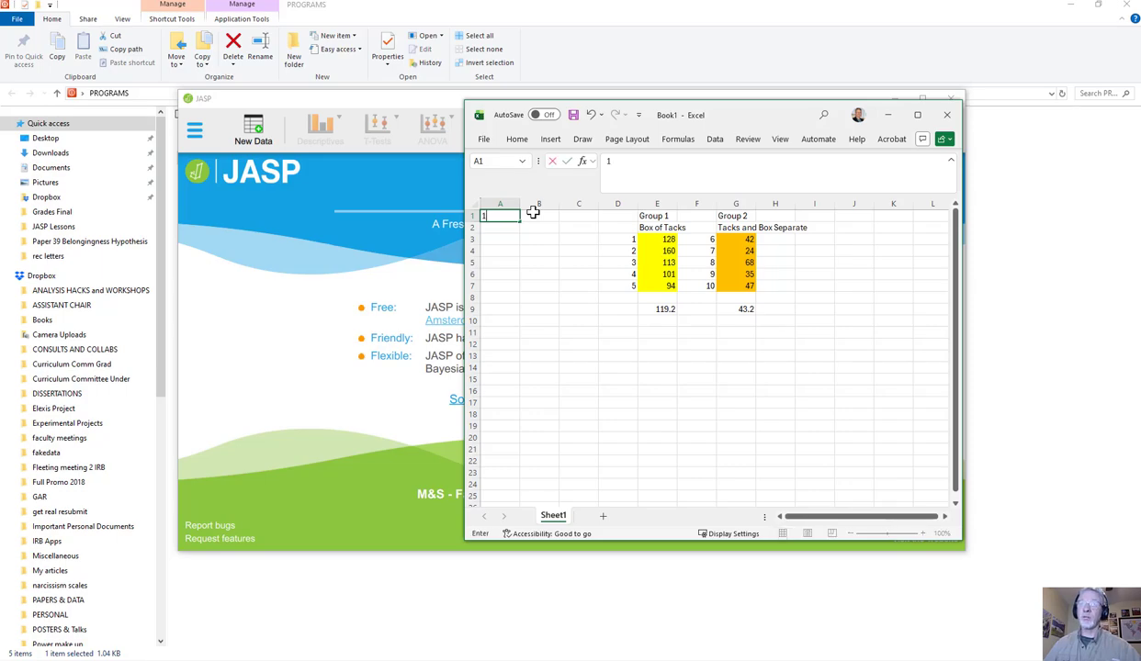
text(1)
key(Return)
text(2)
key(Return)
text(3)
key(Return)
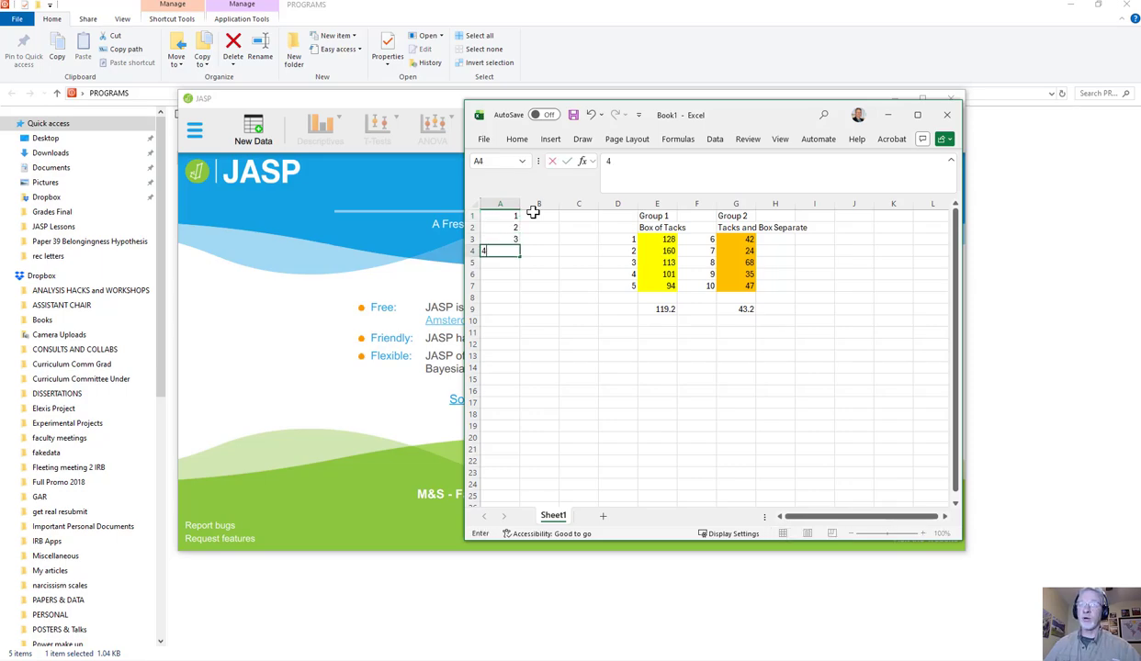
text(4)
key(Return)
text(5)
key(Return)
text(6)
key(Return)
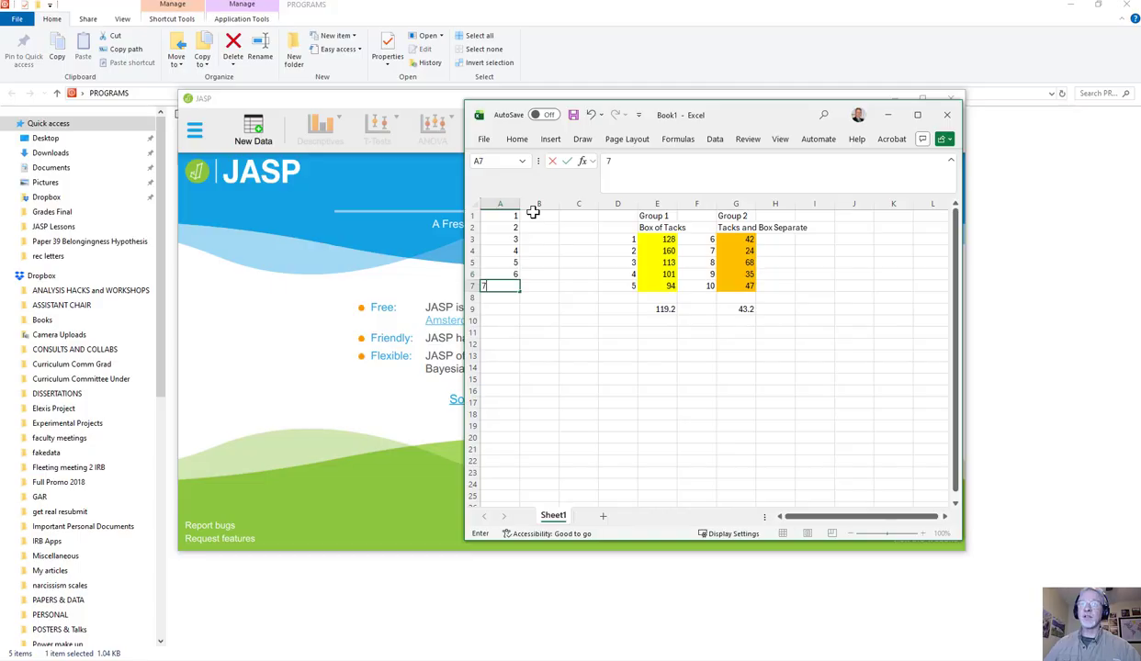
text(7)
key(Return)
text(8)
key(Return)
text(9)
key(Return)
text(10)
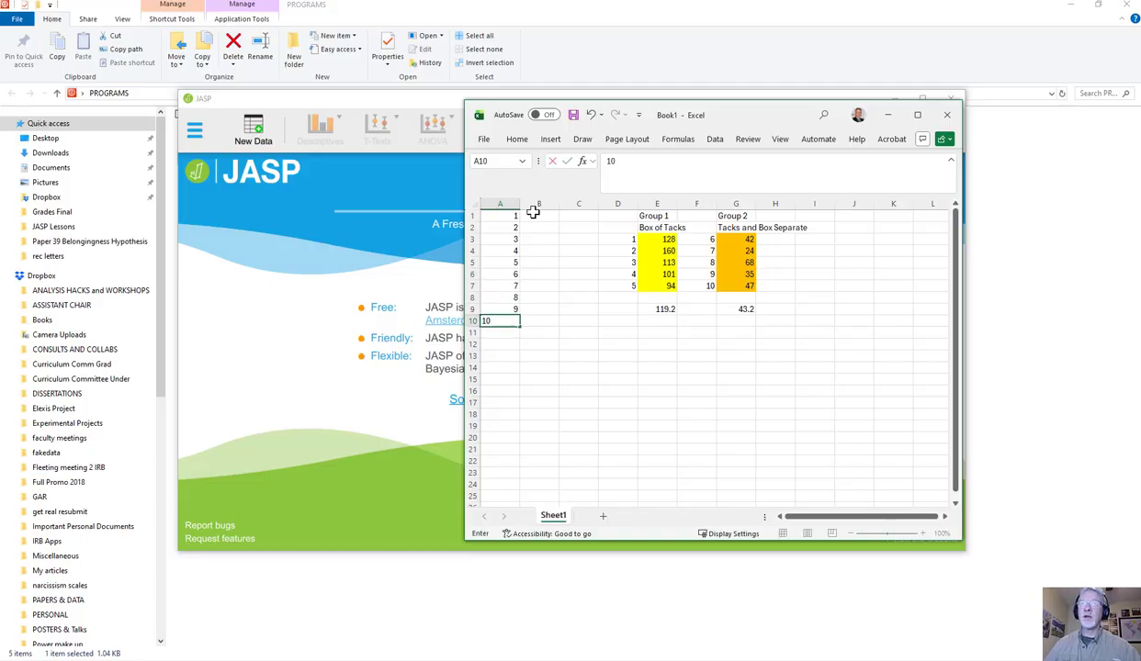
key(Return)
key(Up)
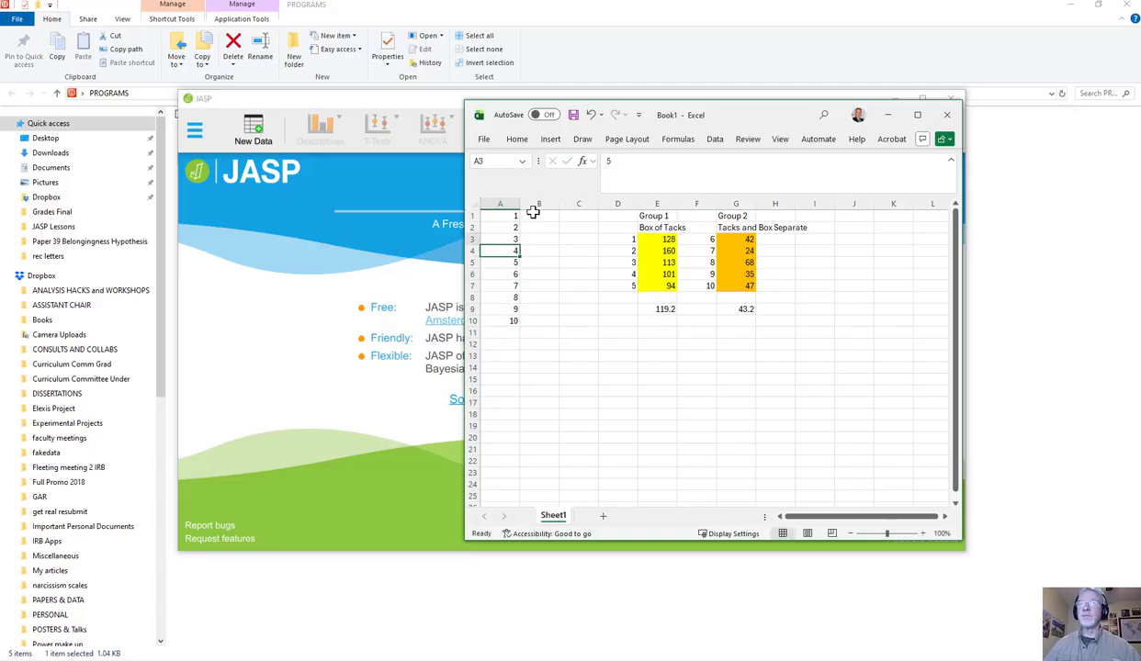
click(533, 213)
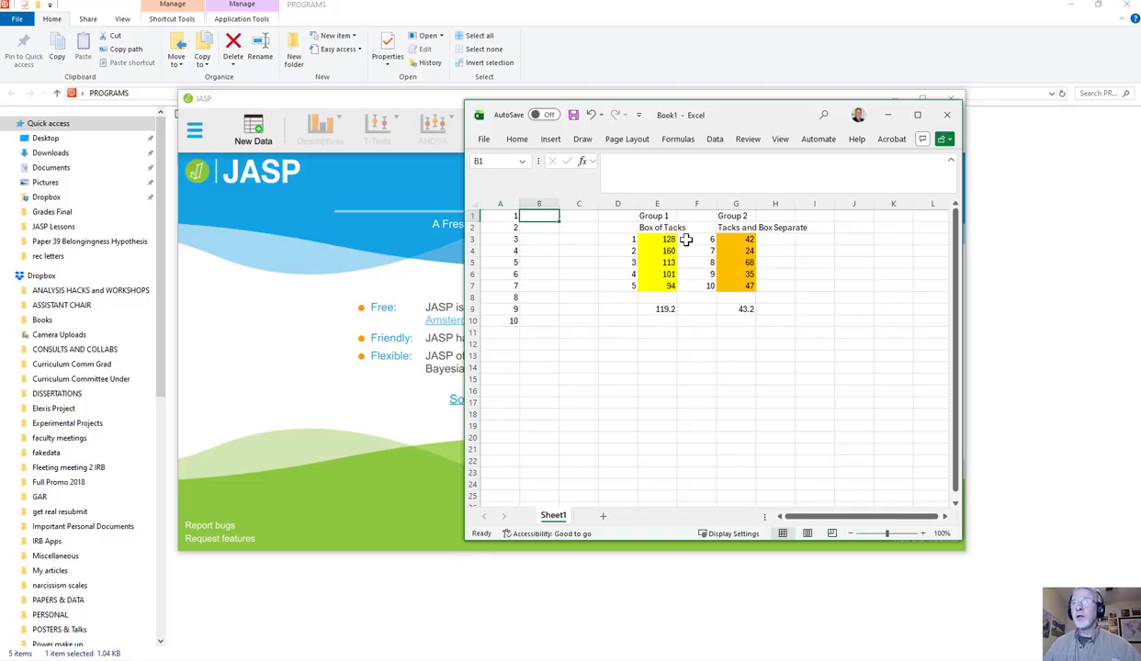
drag(665, 240, 668, 284)
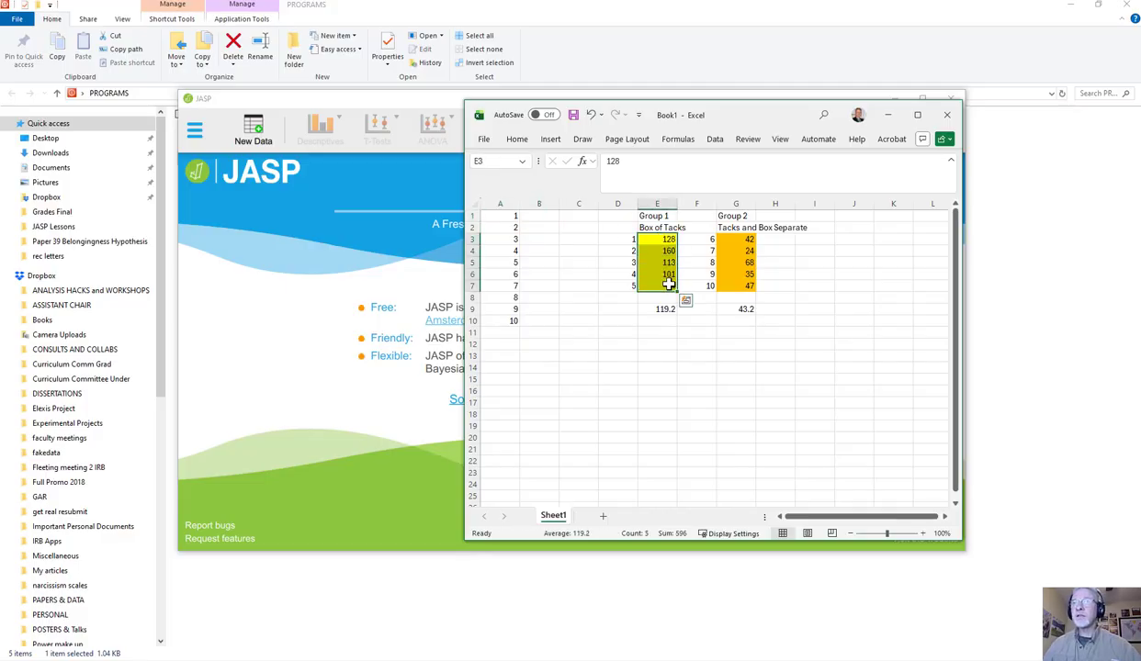
click(578, 247)
click(545, 215)
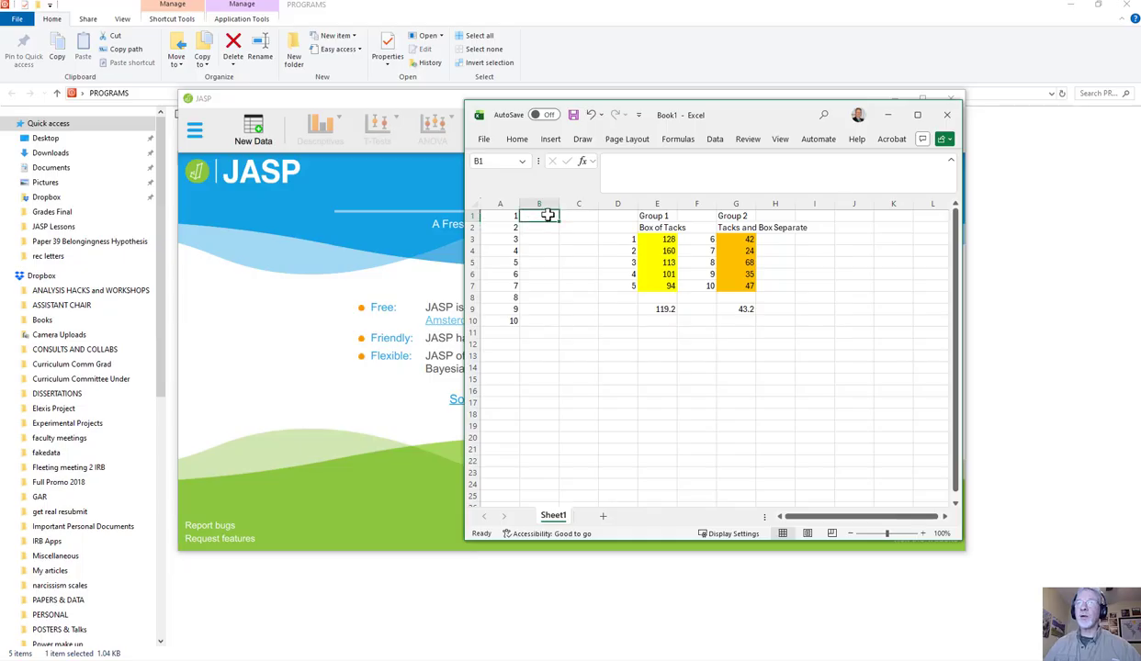
key(Right)
key(Right)
key(Right)
Enter group code 1 in cells B1:B5 for participants 1 to 5.
click(547, 215)
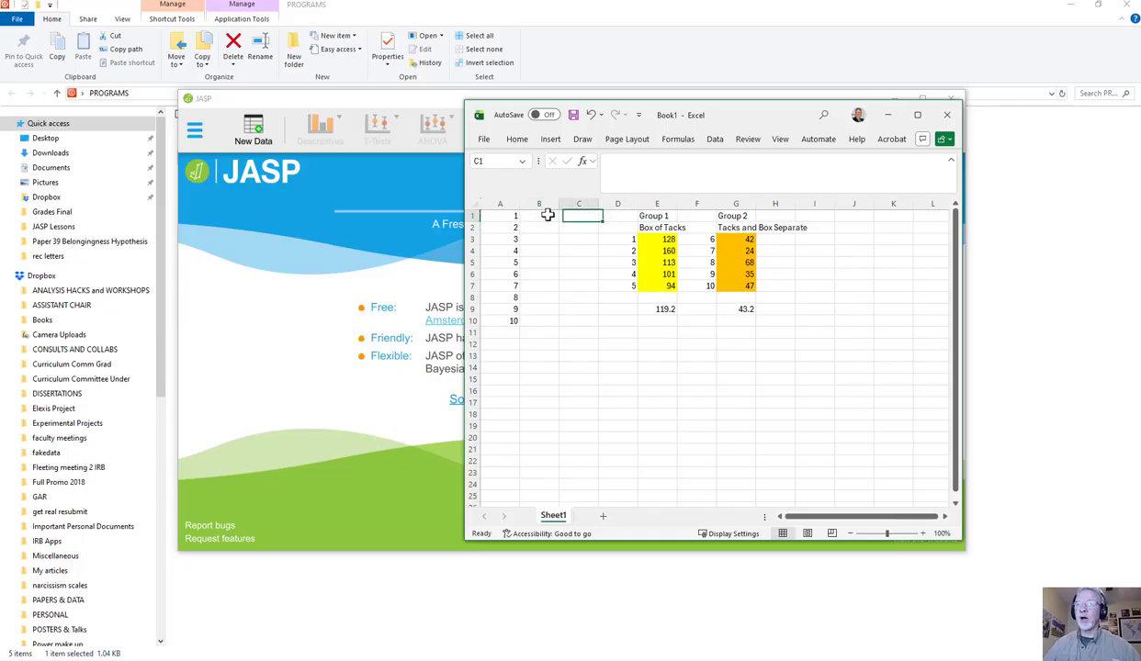
text(1)
key(Return)
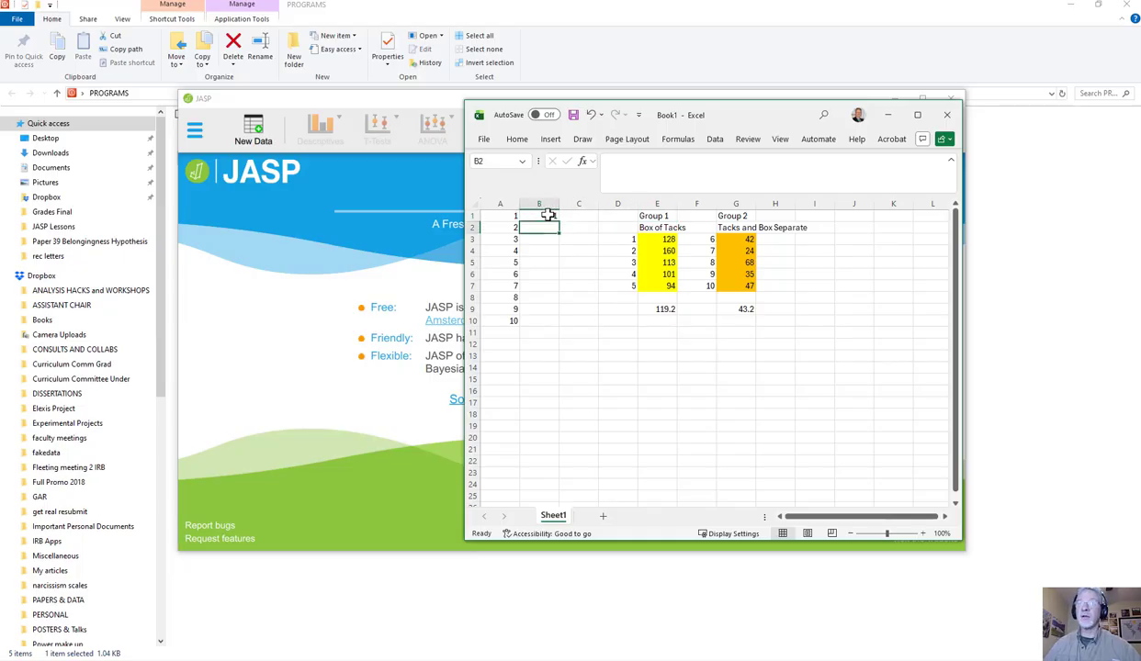
text(1)
key(Return)
text(1)
key(Return)
text(1)
key(Return)
text(1)
key(Return)
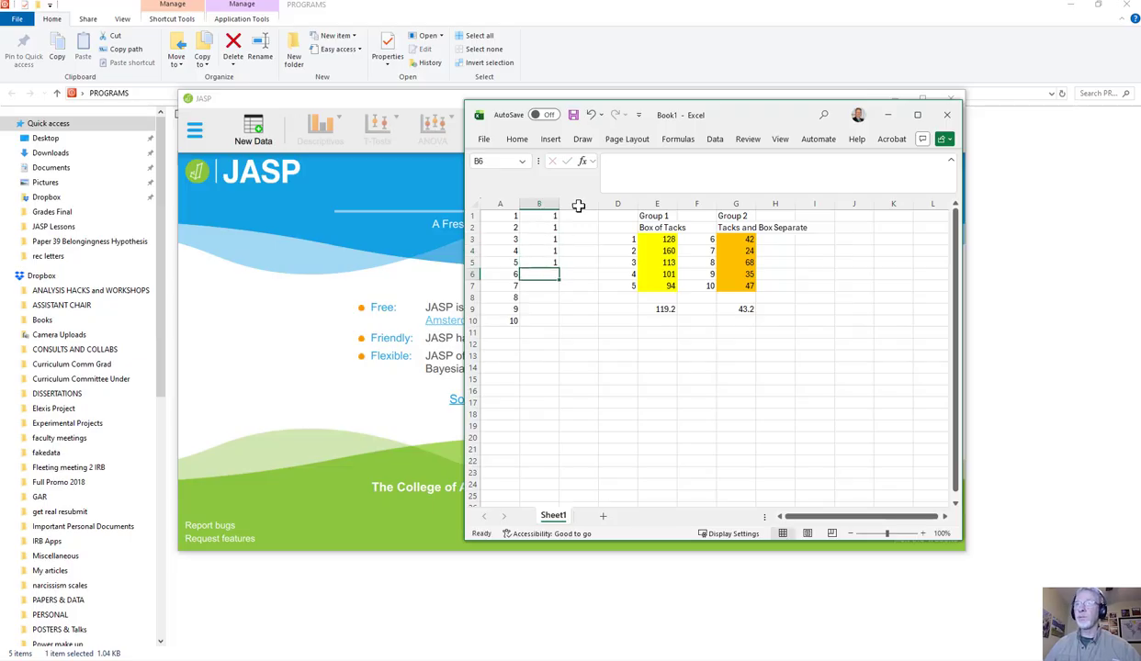
Enter group code 2 in cells B6:B10 for participants 6 to 10.
click(732, 214)
click(540, 273)
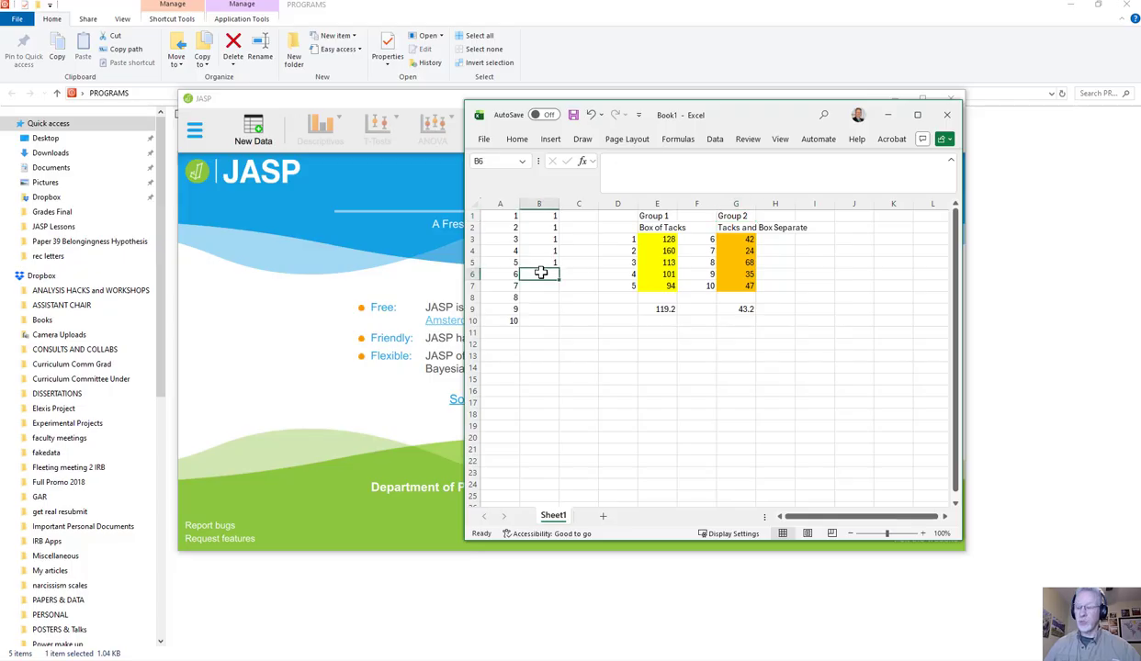
text(2)
key(Return)
text(2)
key(Return)
text(2)
key(Return)
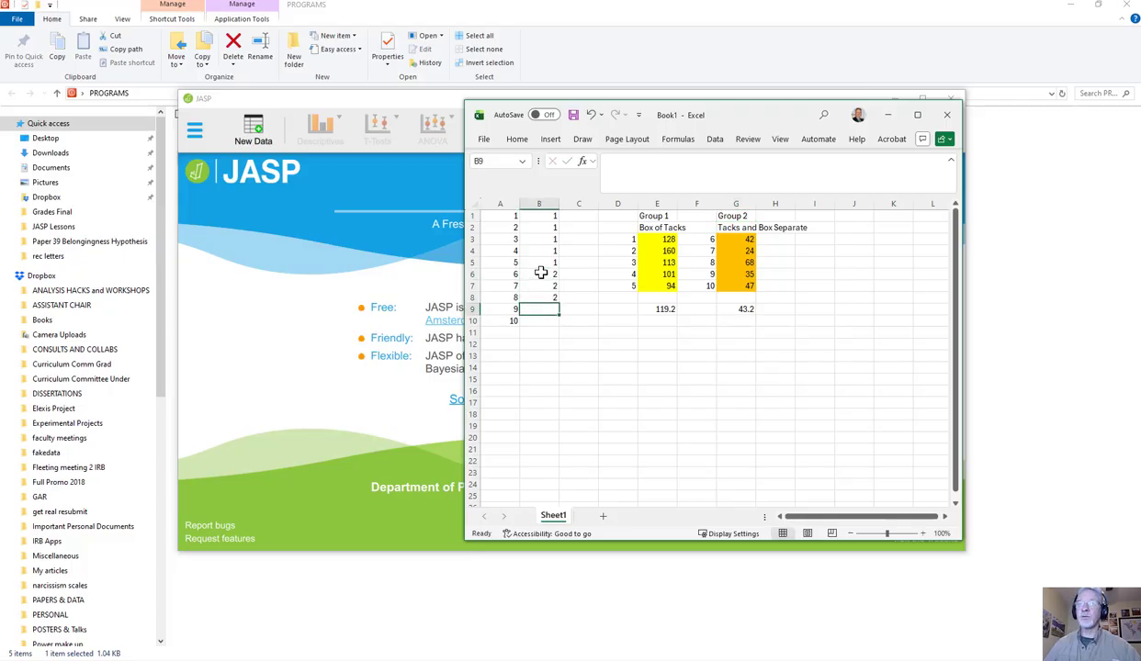
text(2)
key(Return)
text(2)
key(Return)
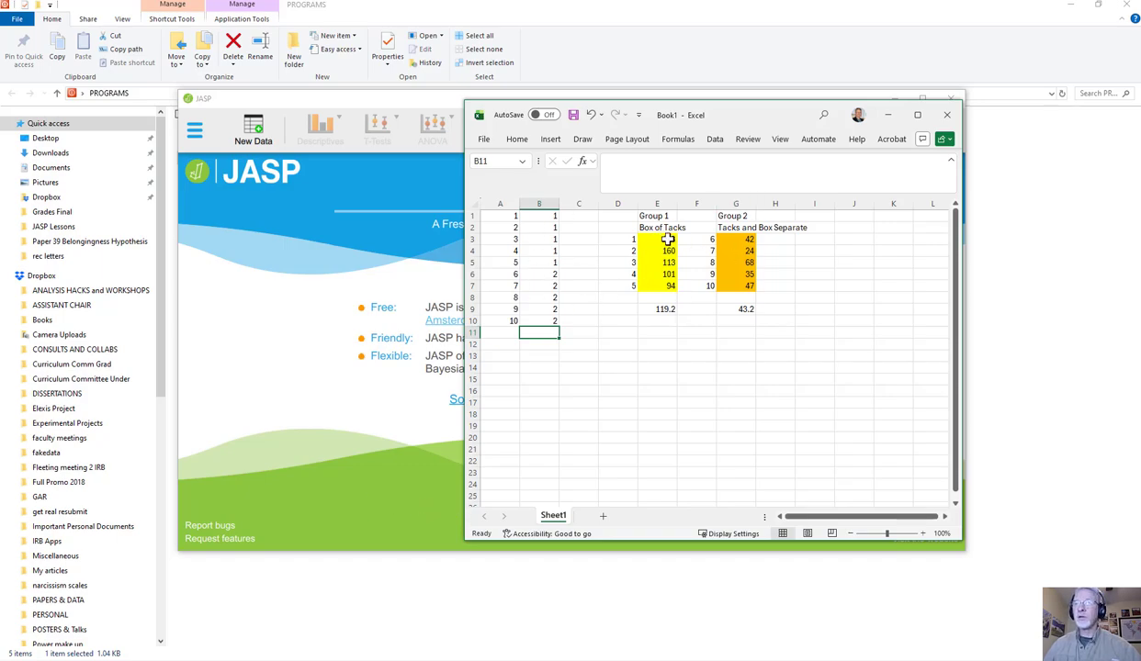
Copy the Group 1 Box of Tacks scores from E3:E7 into cells C1:C5.
drag(667, 239, 672, 285)
key(ctrl+c)
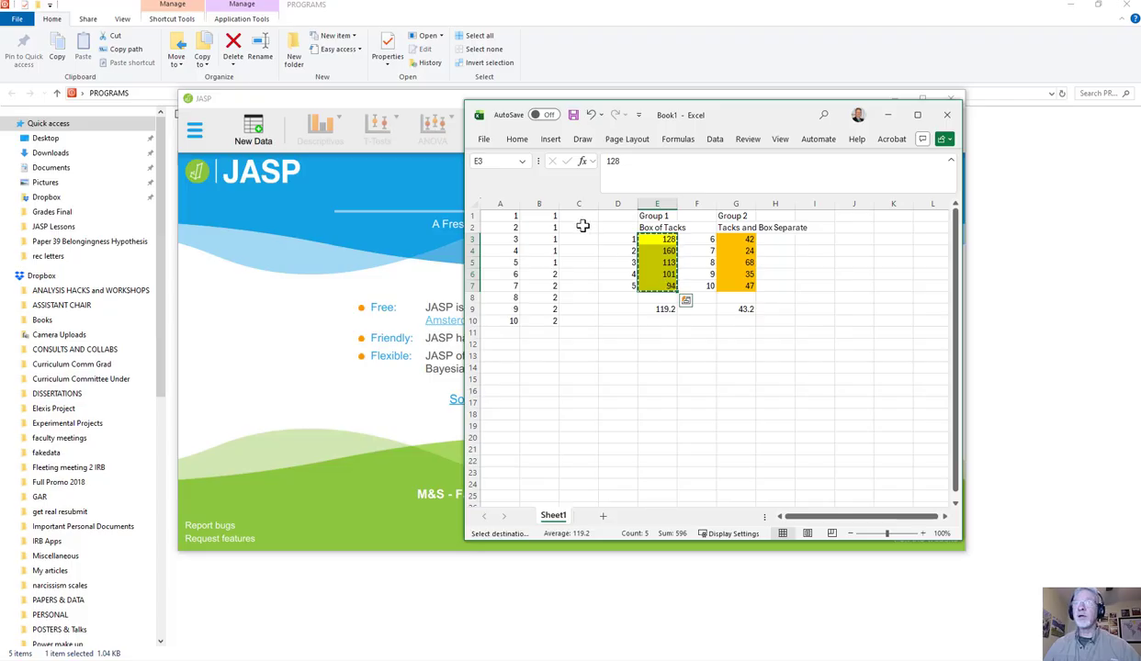
click(574, 218)
key(ctrl+v)
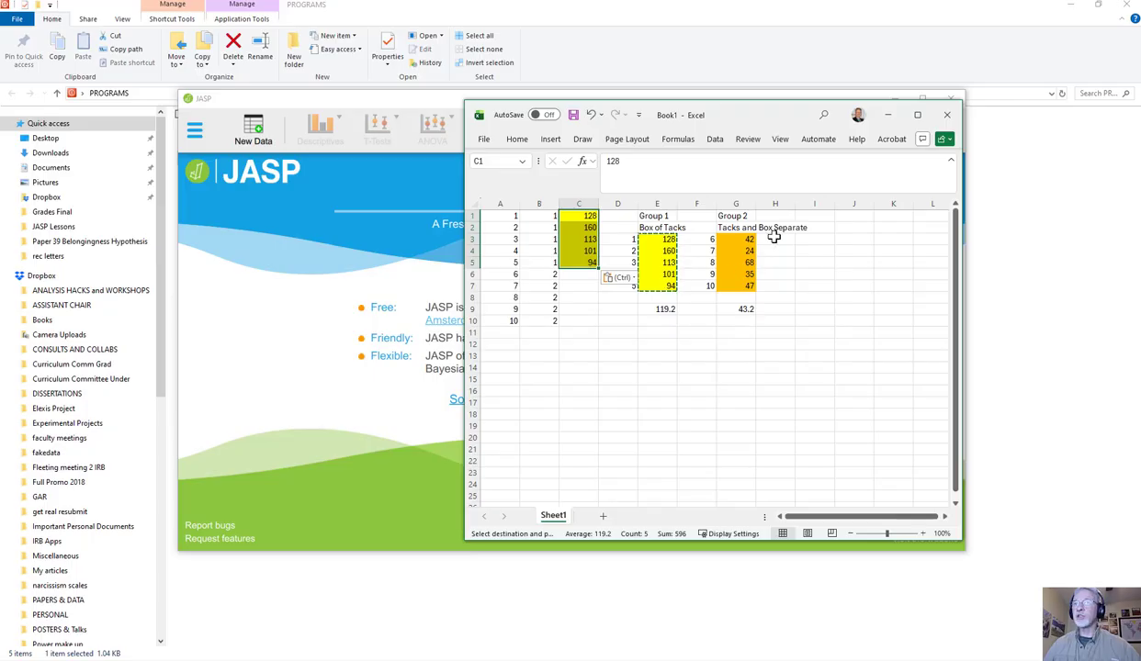
Copy the Group 2 Tacks and Box Separate scores from G3:G7 into cells C6:C10.
click(745, 239)
drag(745, 239, 745, 284)
key(ctrl+c)
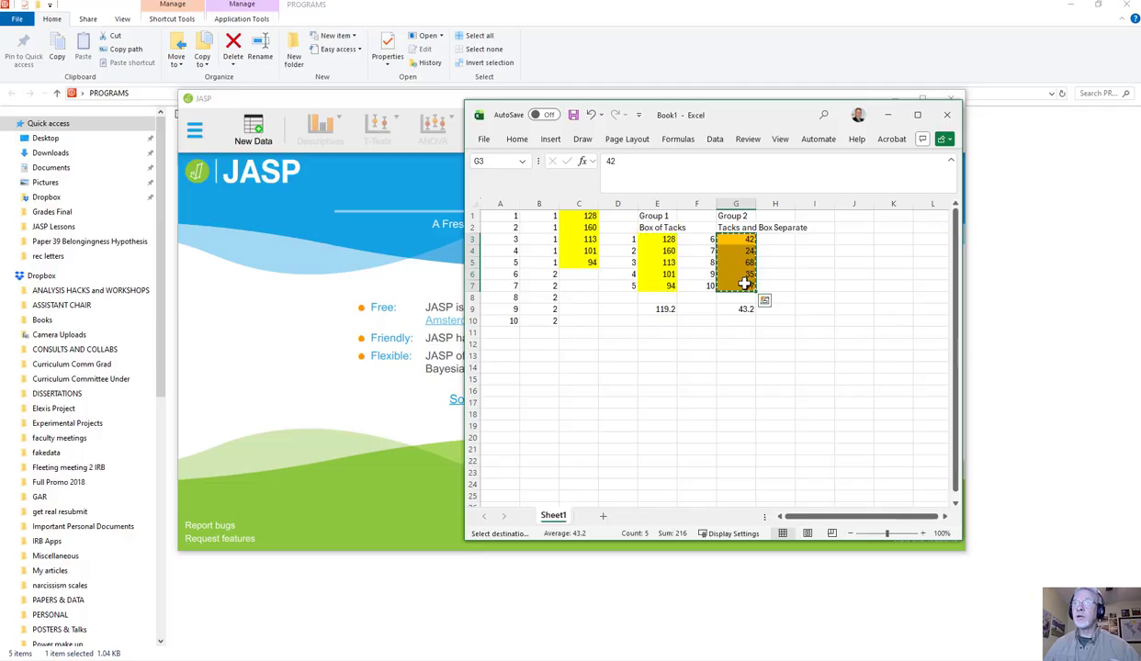
click(589, 273)
key(ctrl+v)
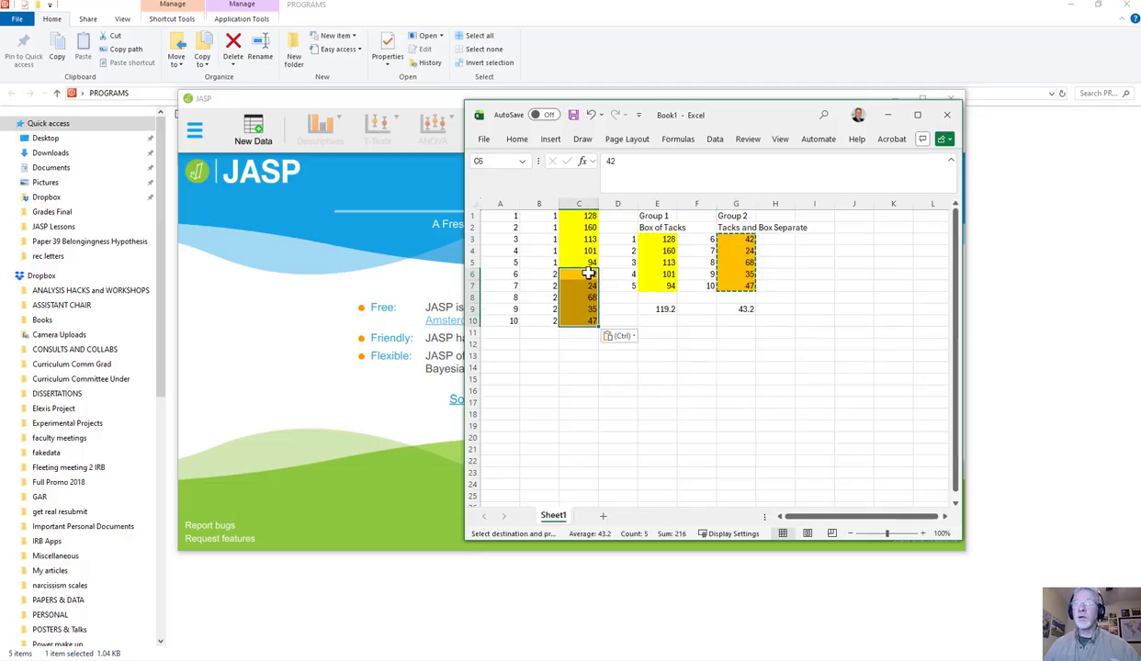
click(592, 367)
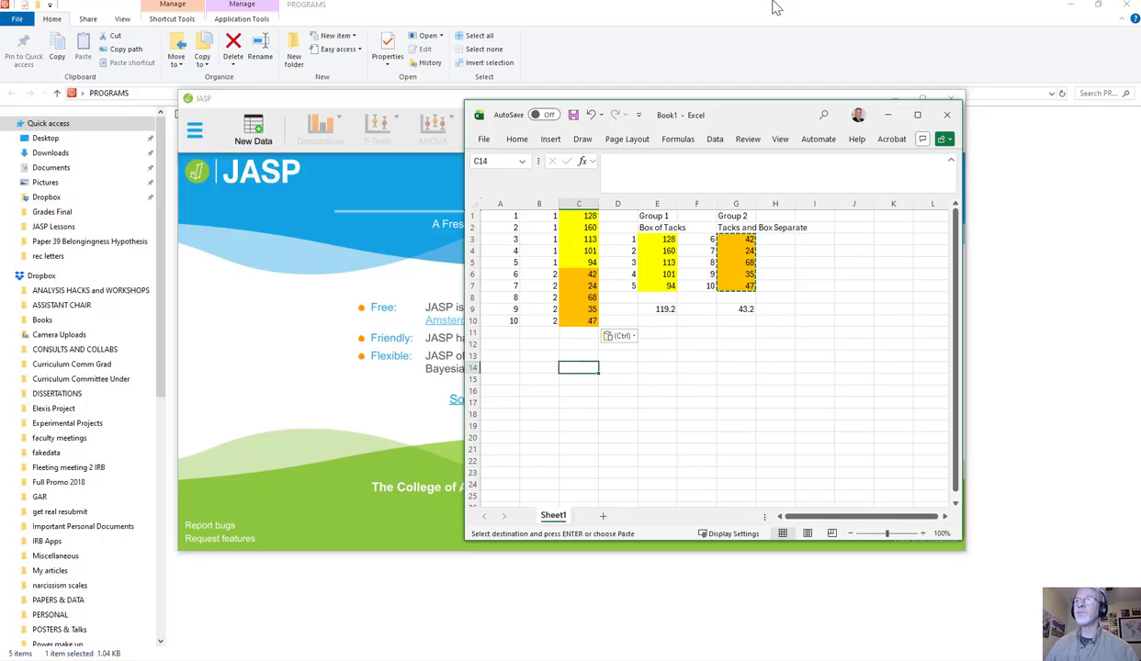
Move the Excel workbook aside, switch to JASP, and create a new empty data set in a maximized window.
drag(783, 114, 1140, 114)
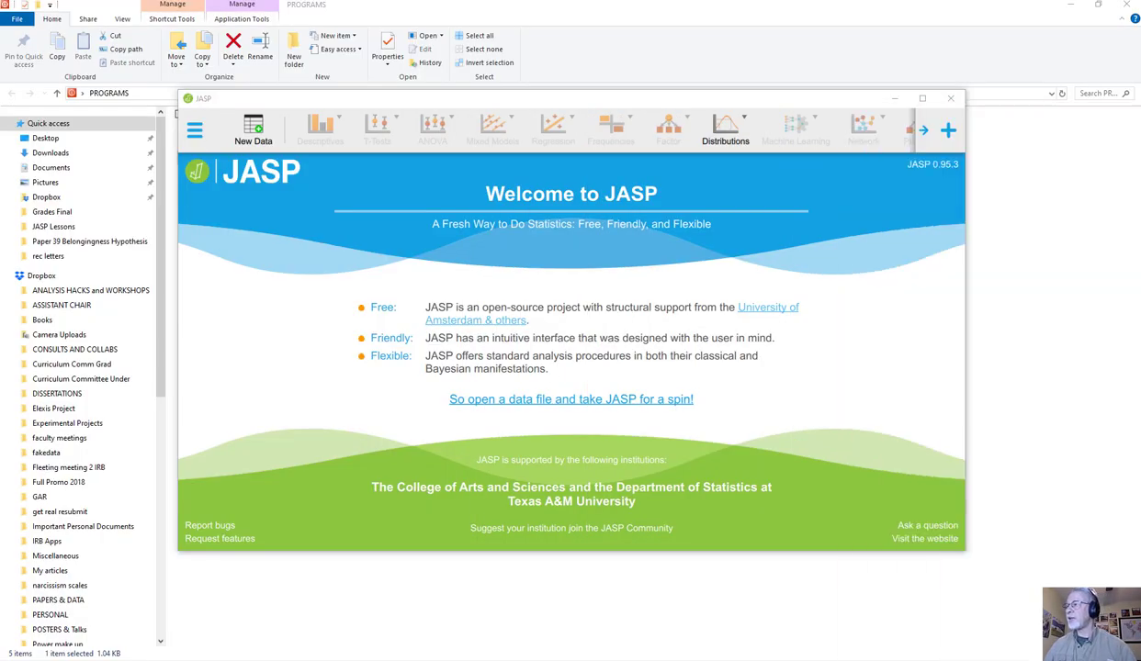
click(255, 130)
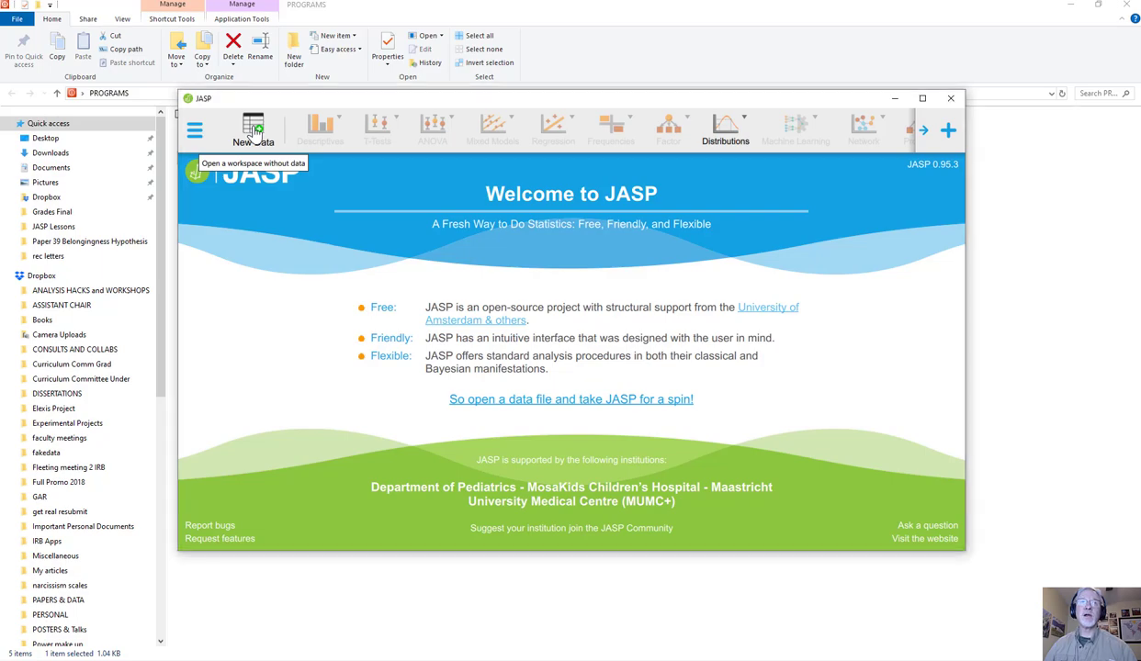
click(255, 130)
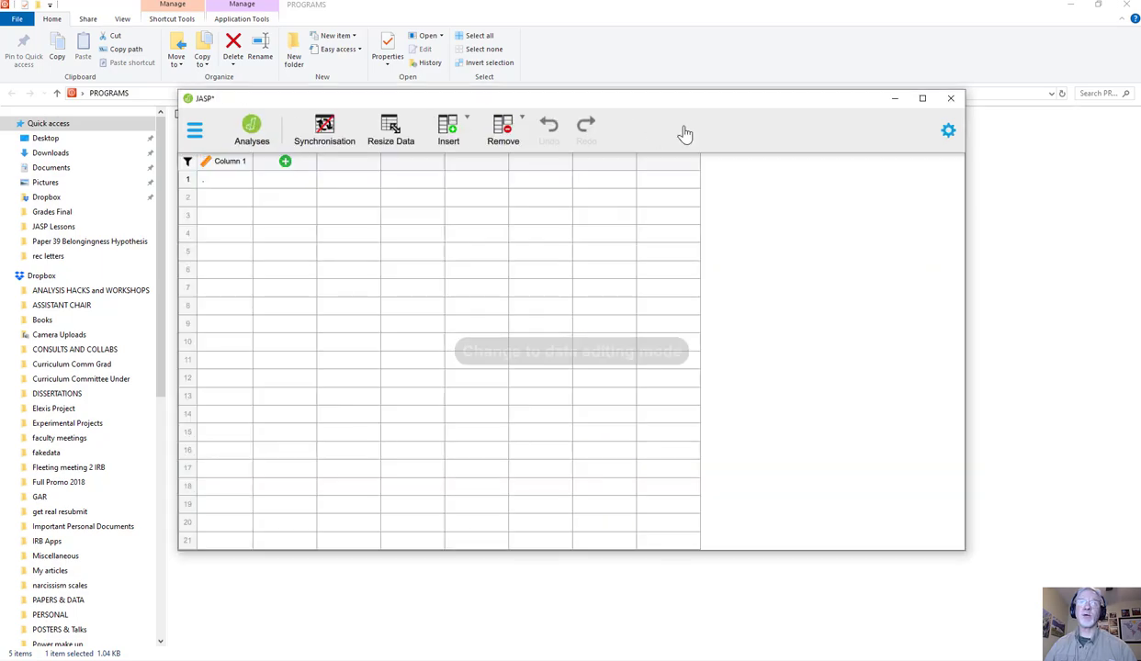
click(922, 97)
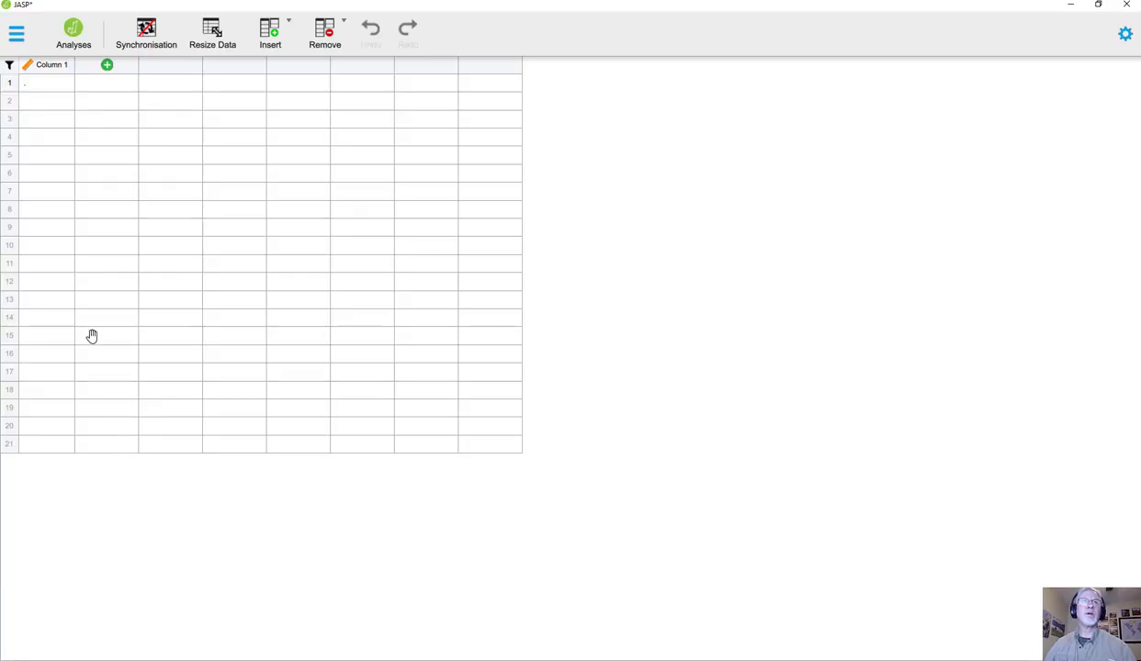
Enter participant numbers 1 to 10 in rows 1 to 10 of Column 1.
double_click(39, 89)
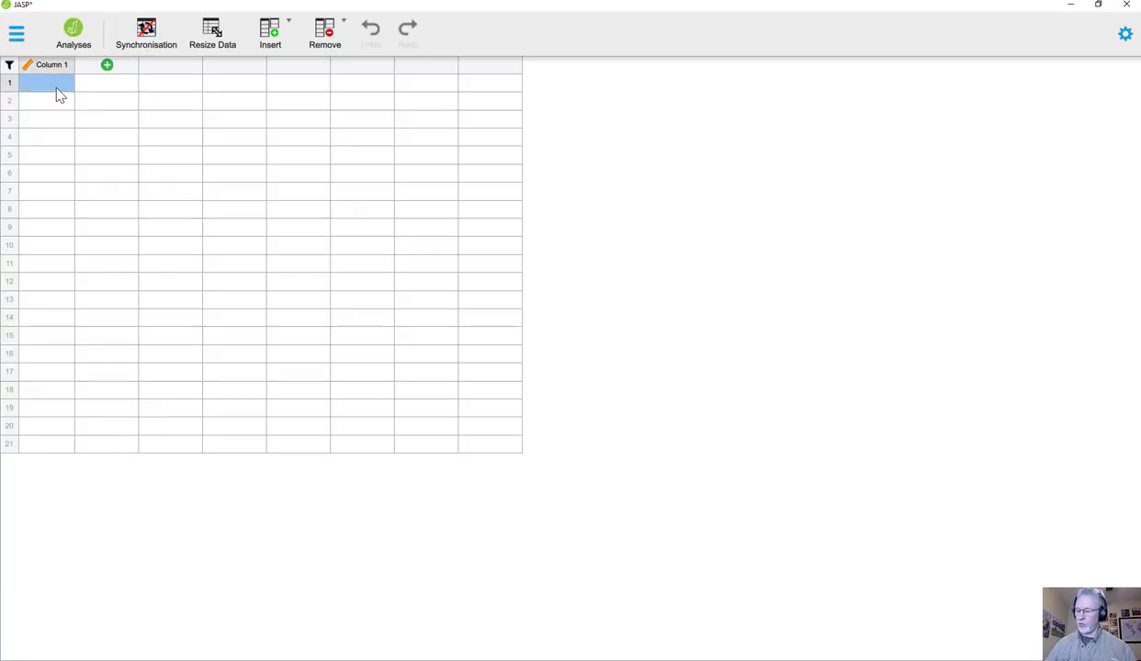
text(1)
key(Return)
text(2)
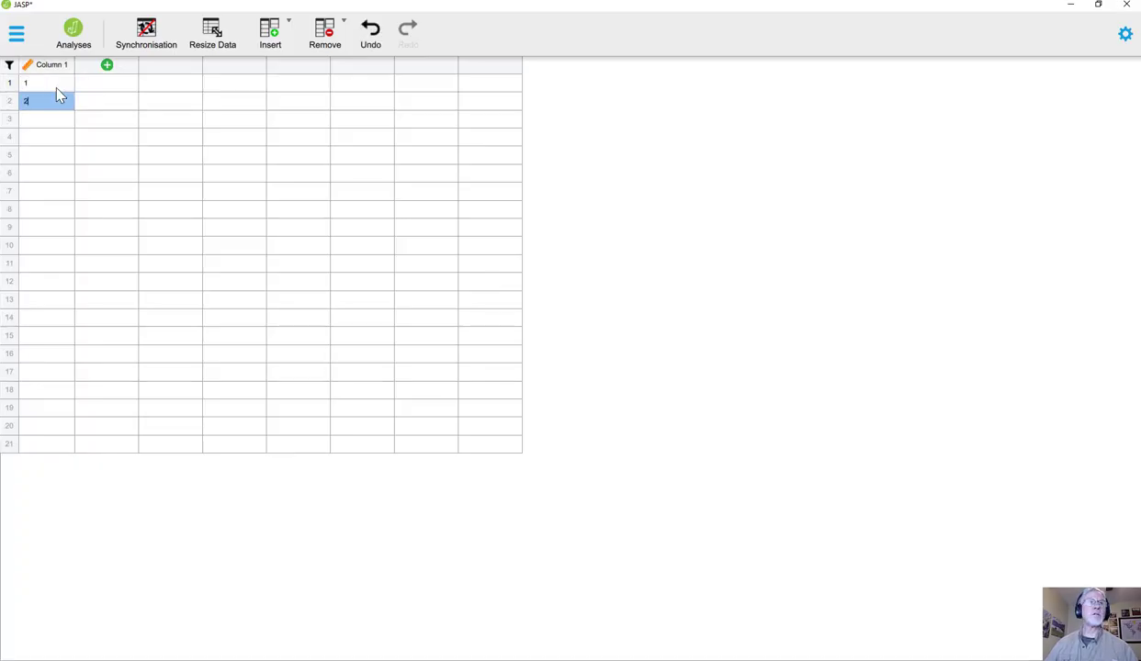
key(Return)
text(3)
key(Return)
text(4)
key(Return)
key(Return)
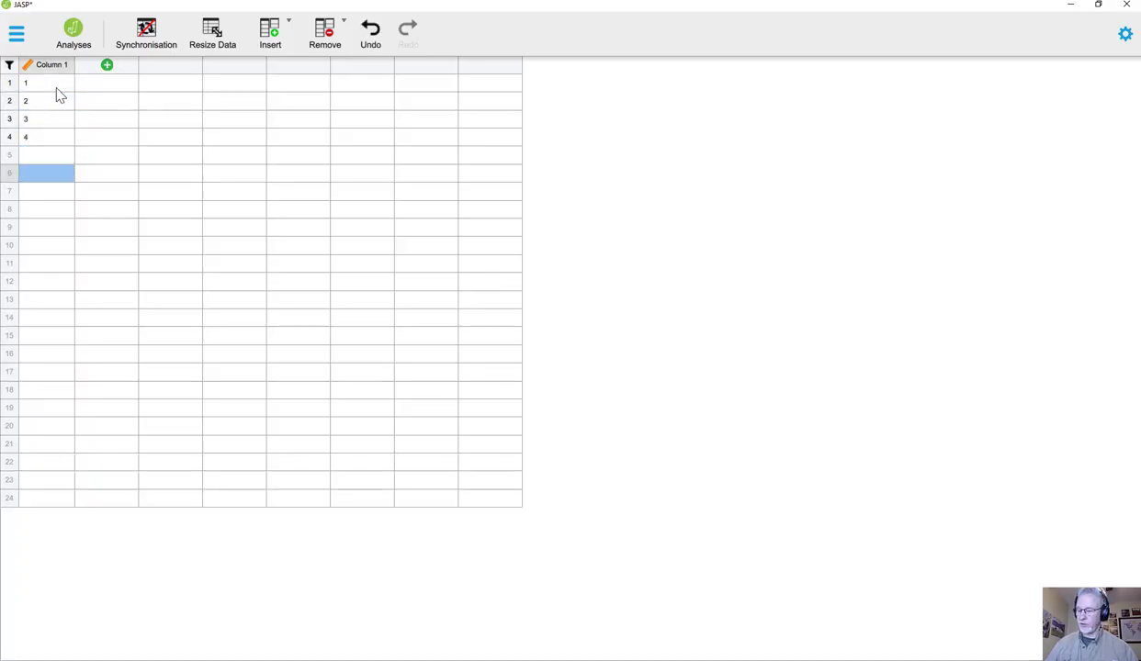
key(Up)
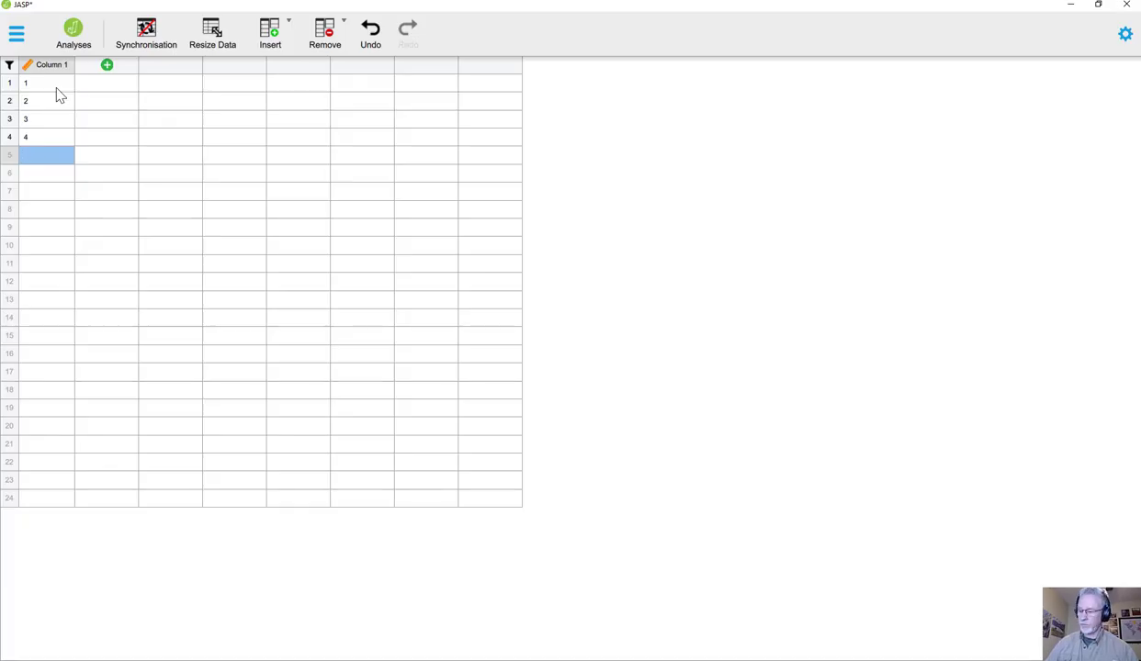
text(5)
key(Return)
text(6)
key(Return)
text(7)
key(Return)
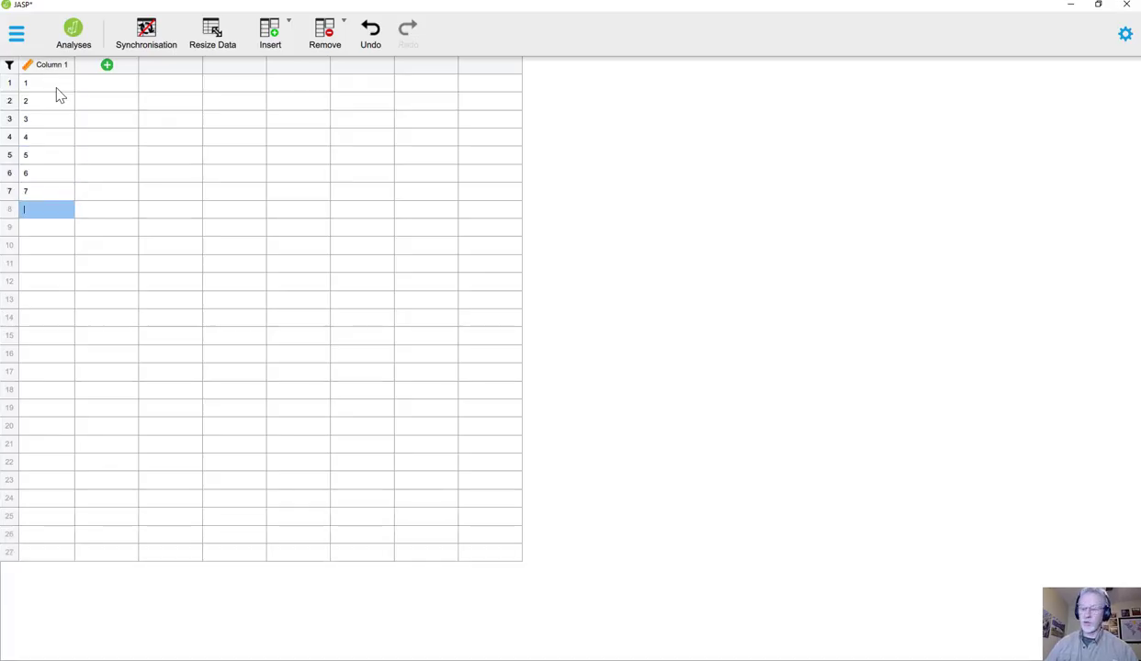
text(8)
key(Return)
text(9)
key(Return)
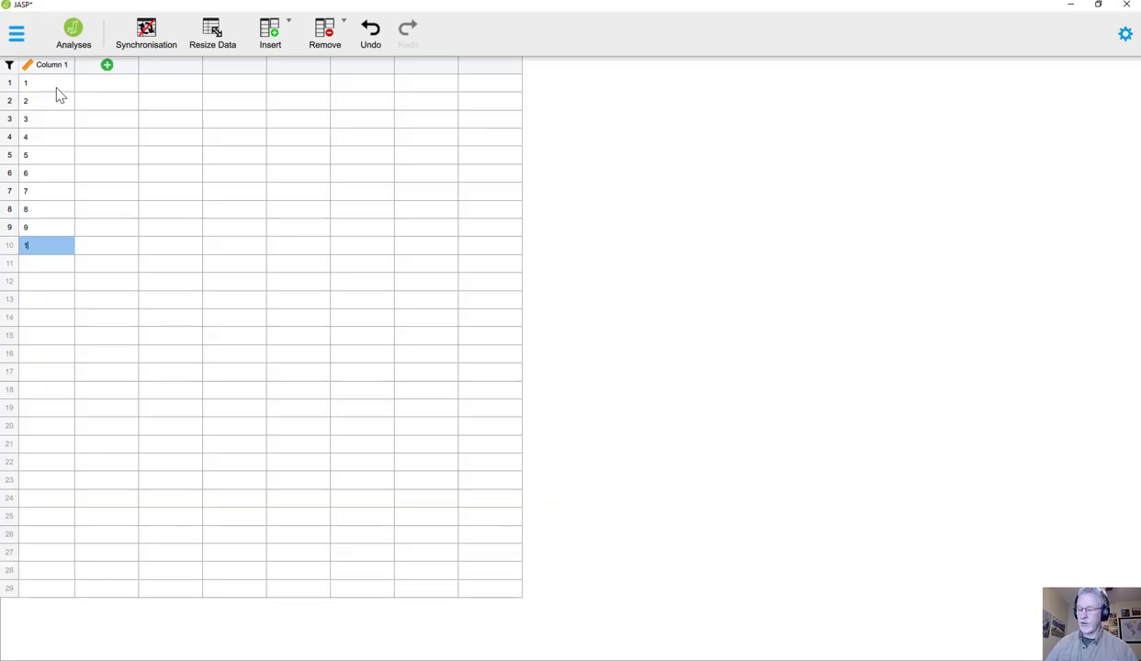
text(10)
key(Return)
Paste the group codes and scores from Excel cells B1:C10 beside the participant numbers, starting at row 1, and minimize the Excel workbook.
key(Up)
key(Up)
key(Up)
key(Up)
key(Up)
key(Up)
key(Up)
key(Up)
key(Up)
key(Up)
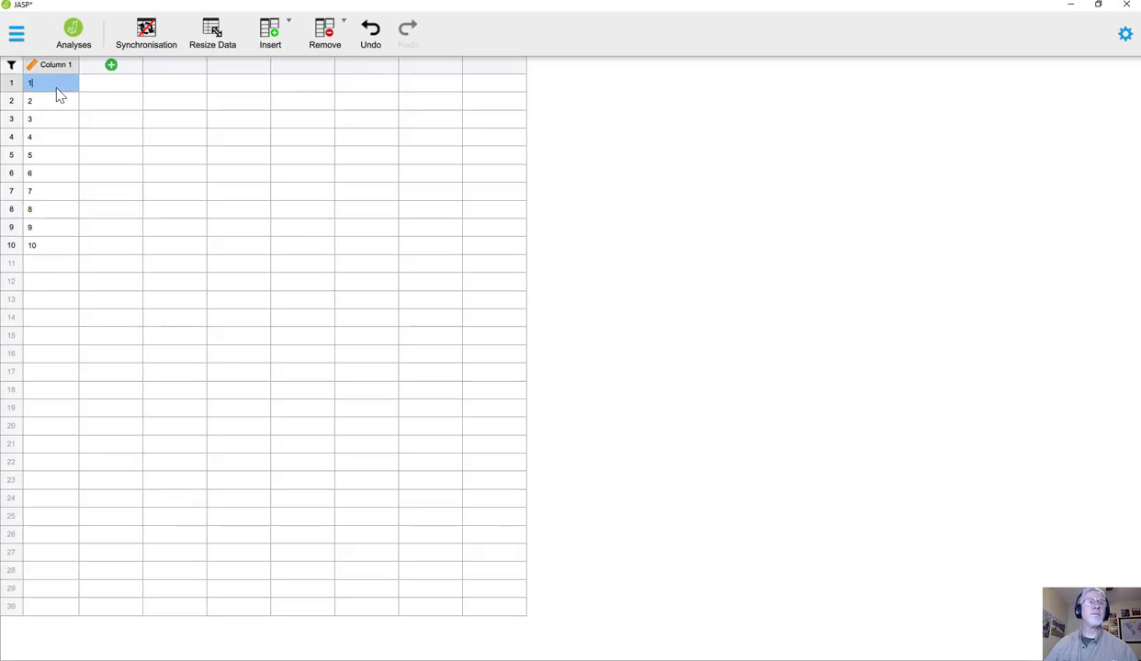
key(Right)
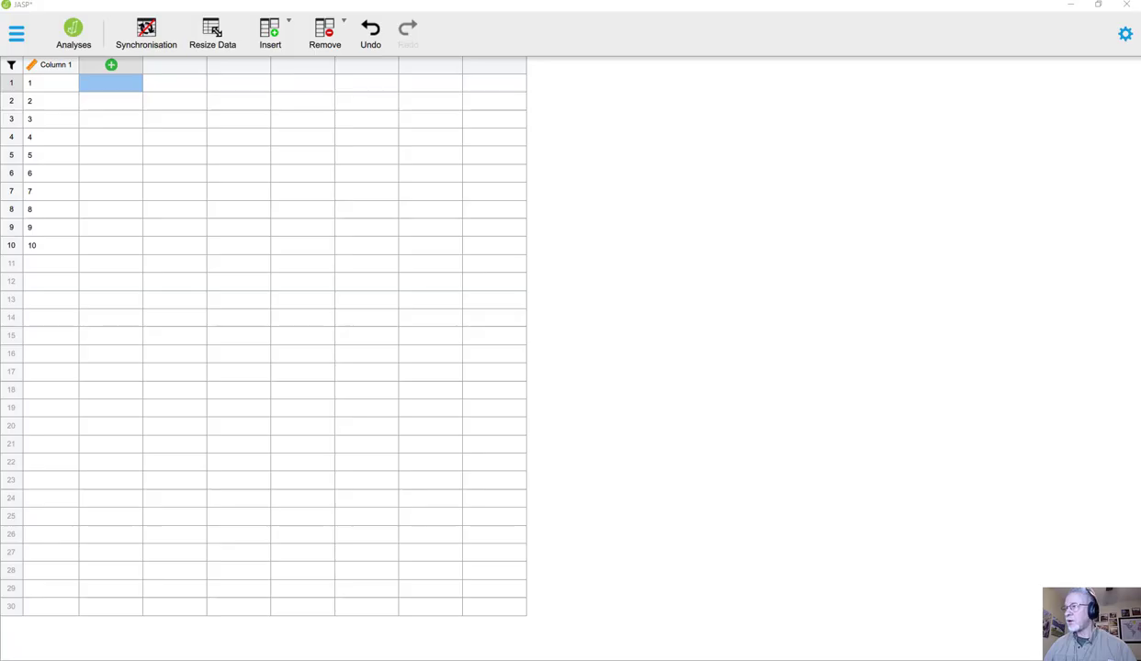
key(ctrl+s)
right_click(112, 87)
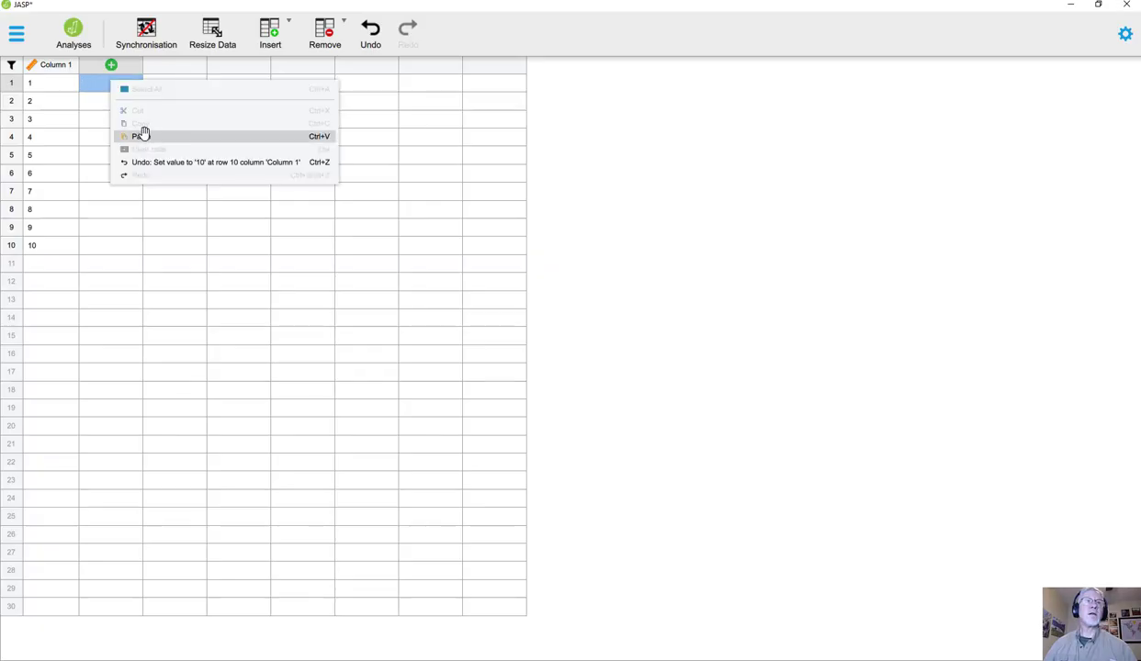
click(142, 135)
click(301, 118)
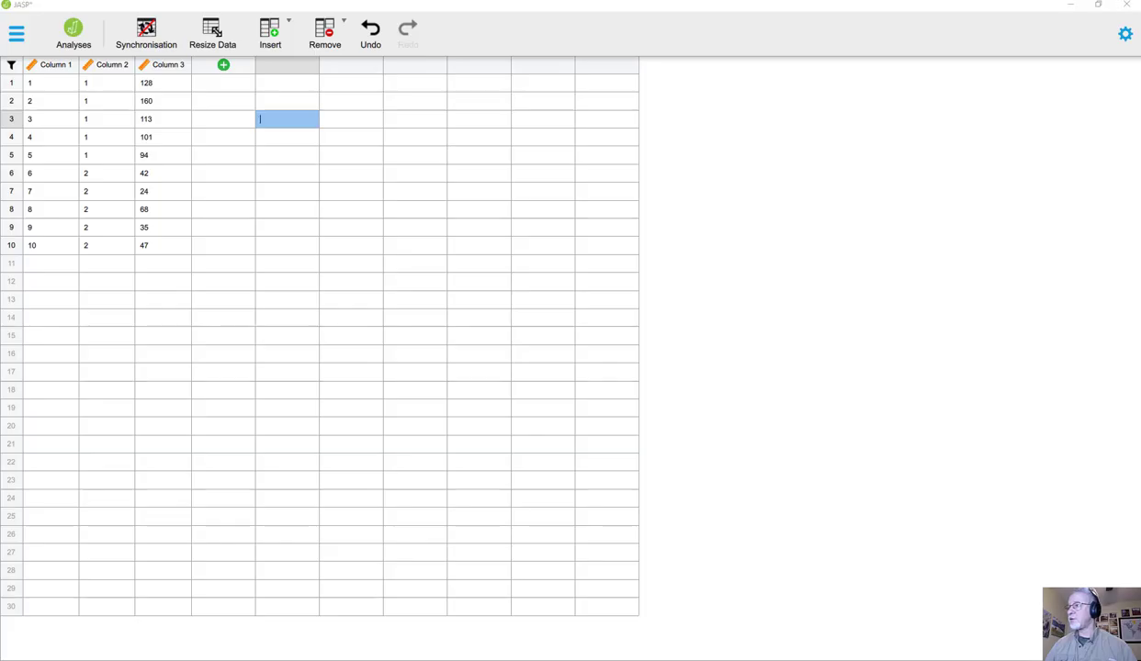
drag(1139, 77, 636, 106)
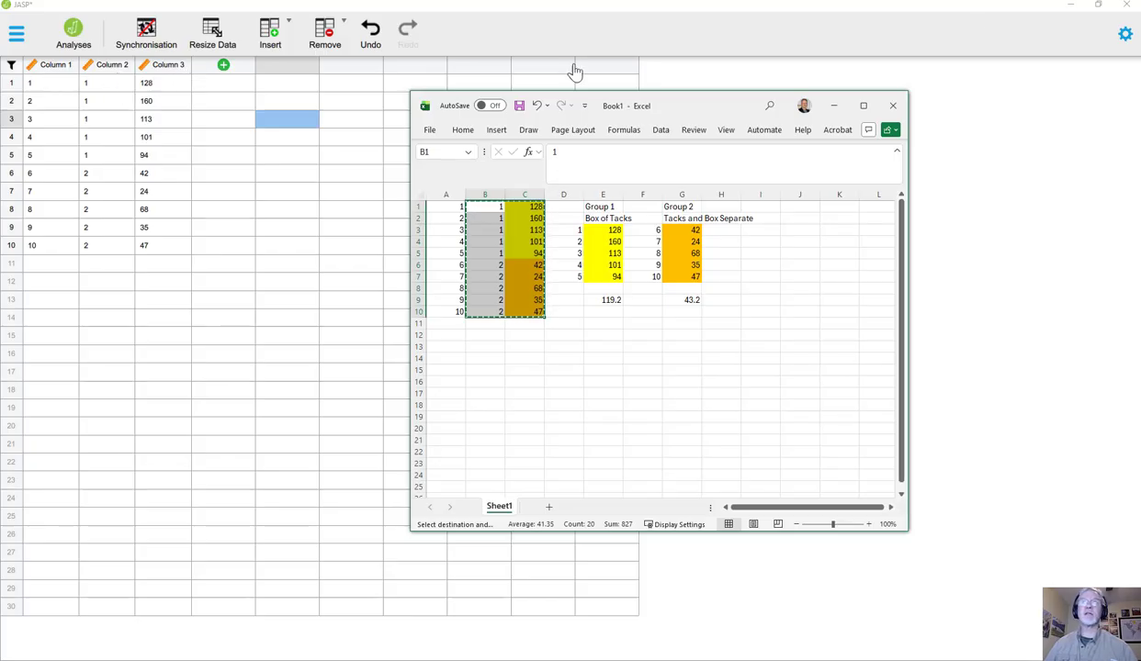
click(833, 106)
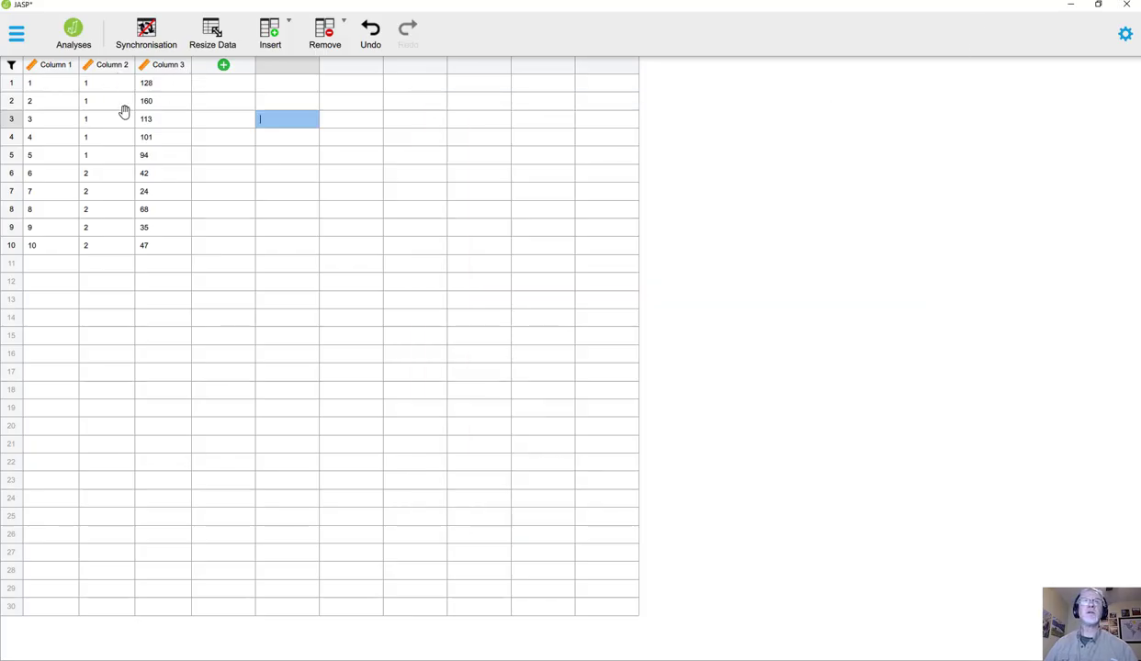
Rename Column 1 as ID, set its column type to Nominal, and apply the changes.
double_click(56, 73)
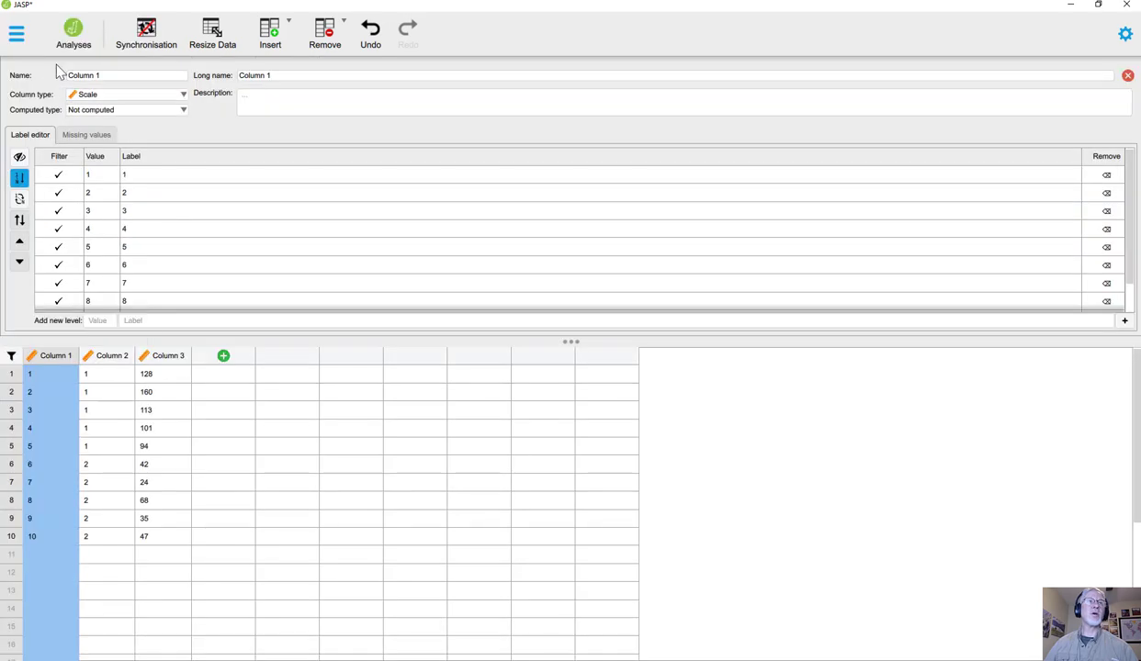
click(106, 76)
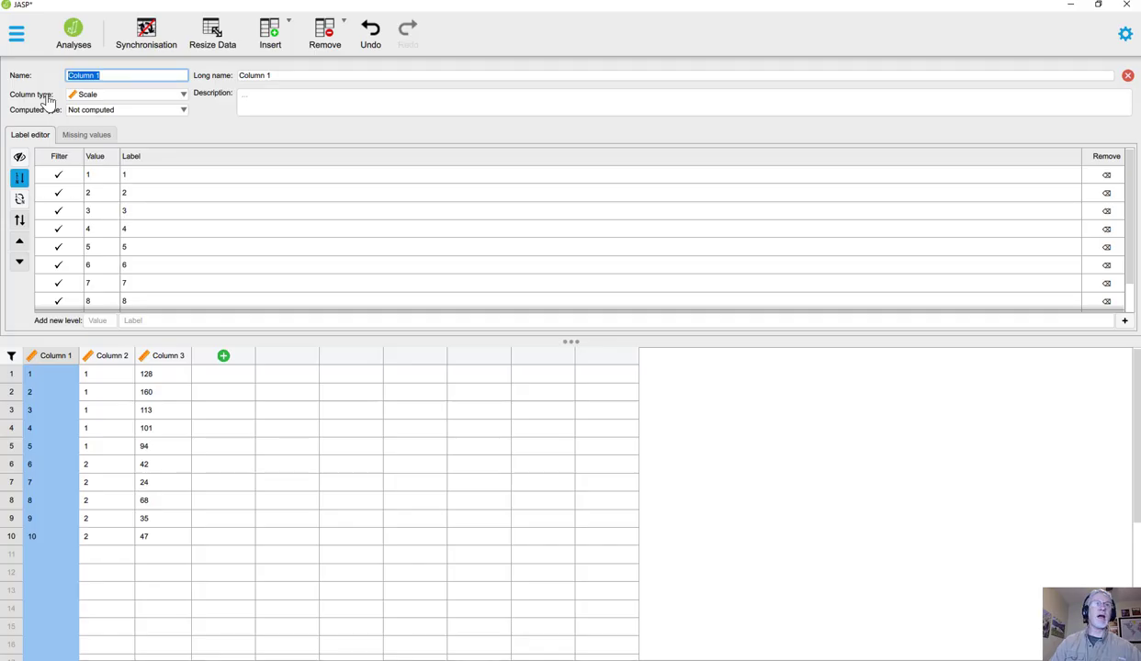
text(ID)
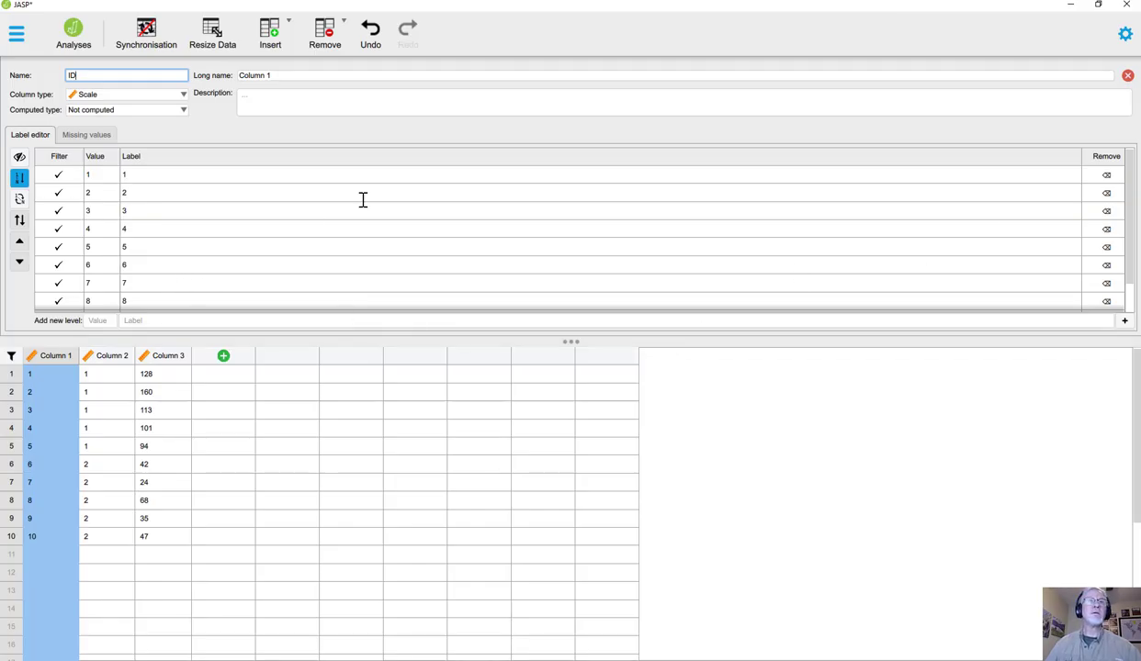
click(122, 96)
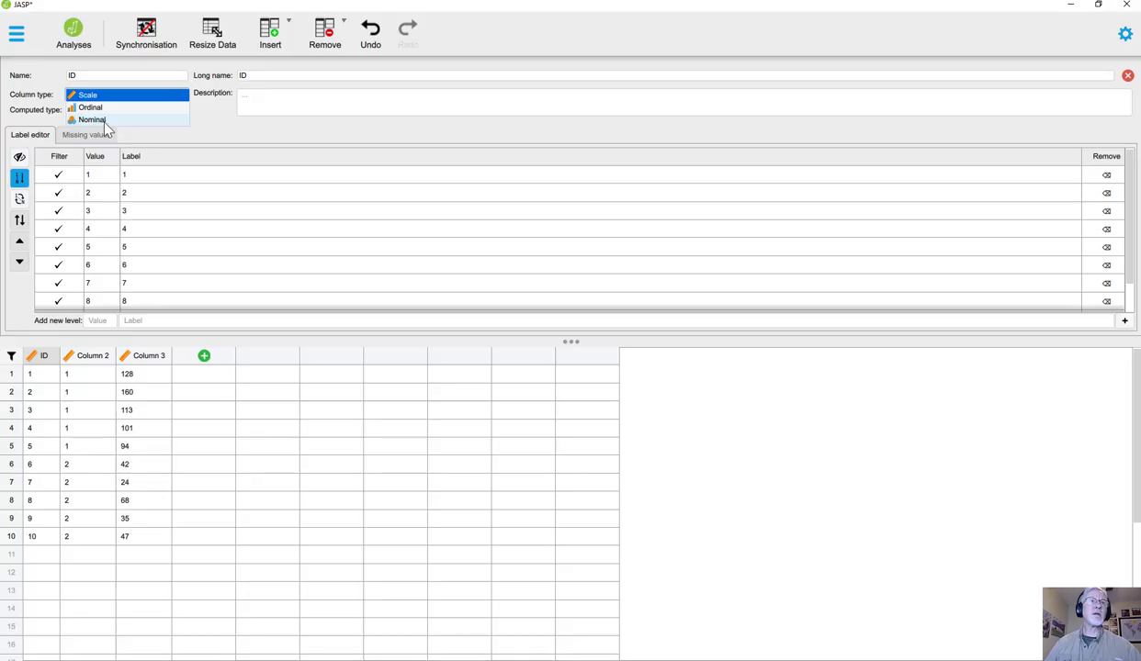
click(92, 120)
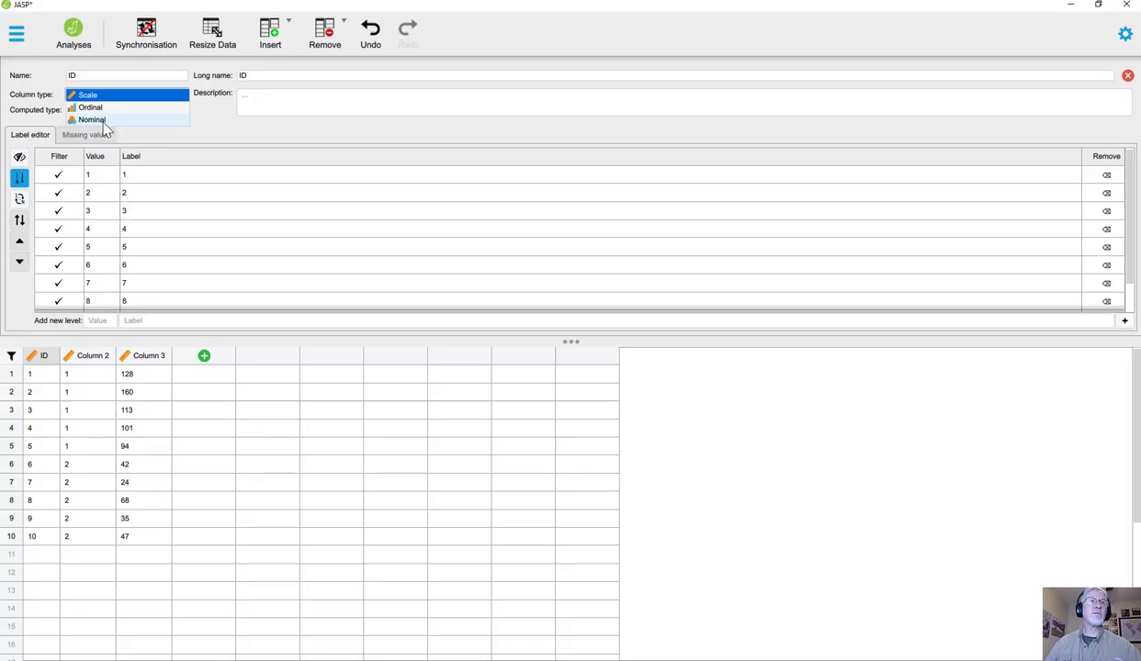
click(1127, 77)
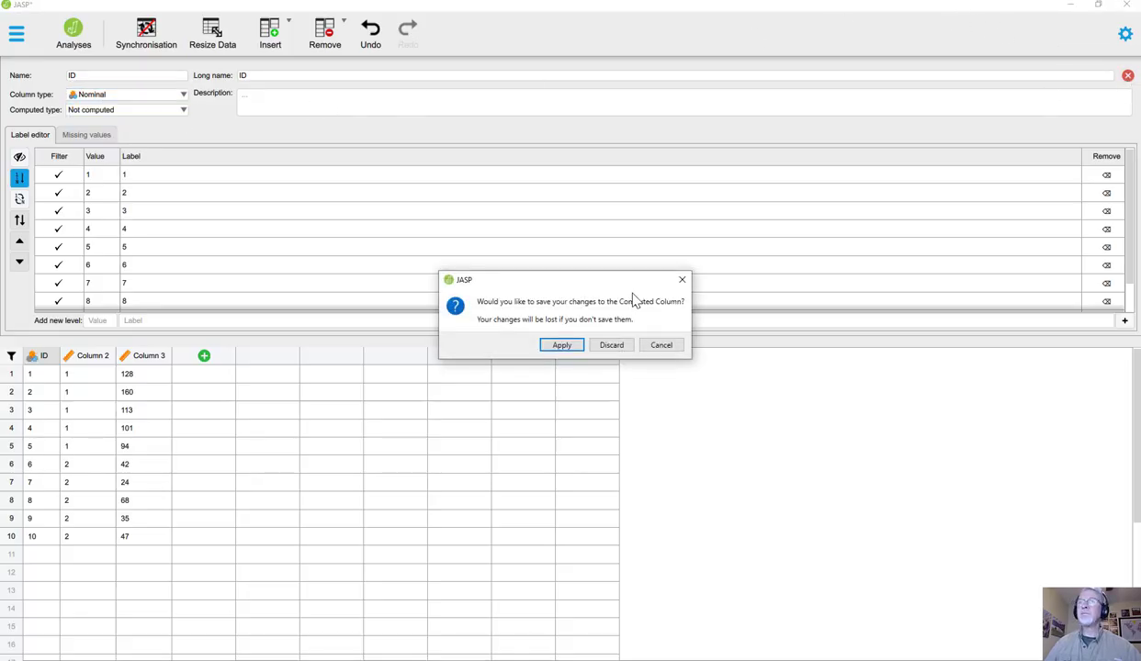
click(561, 346)
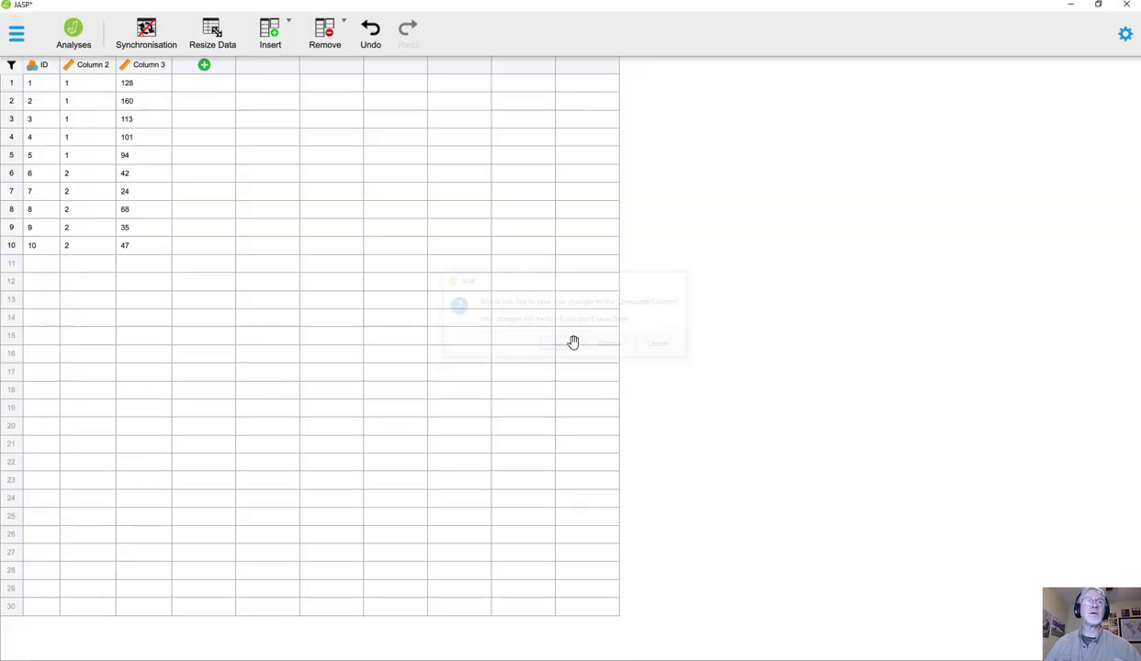
Rename Column 2 as Condition, set its column type to Nominal, and apply the changes.
double_click(98, 73)
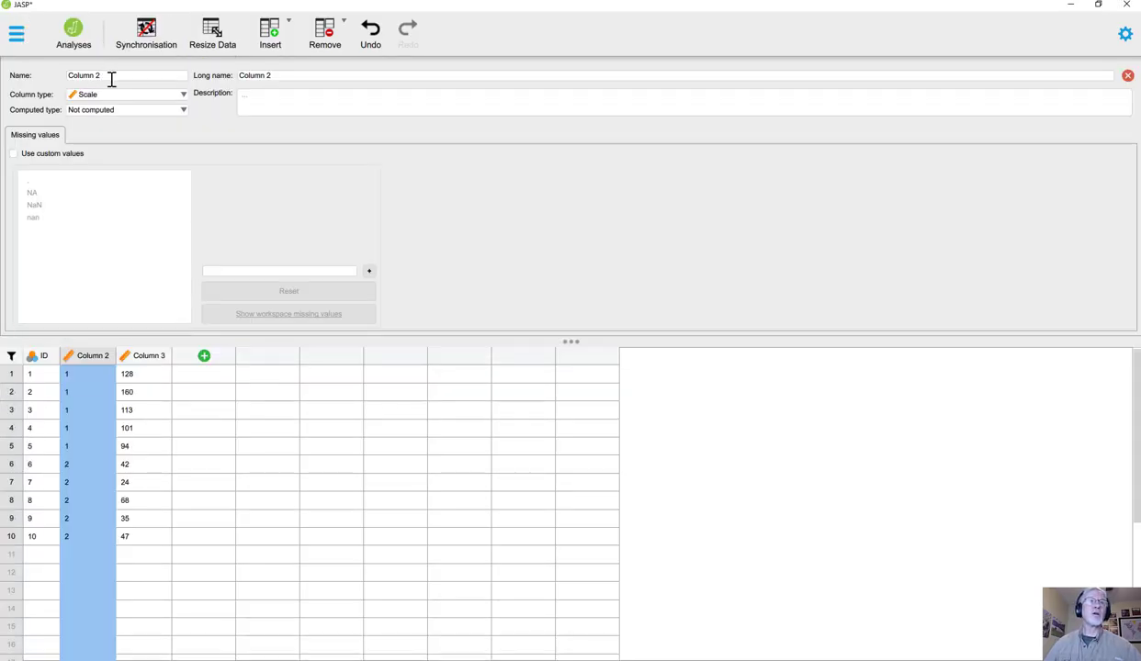
click(102, 76)
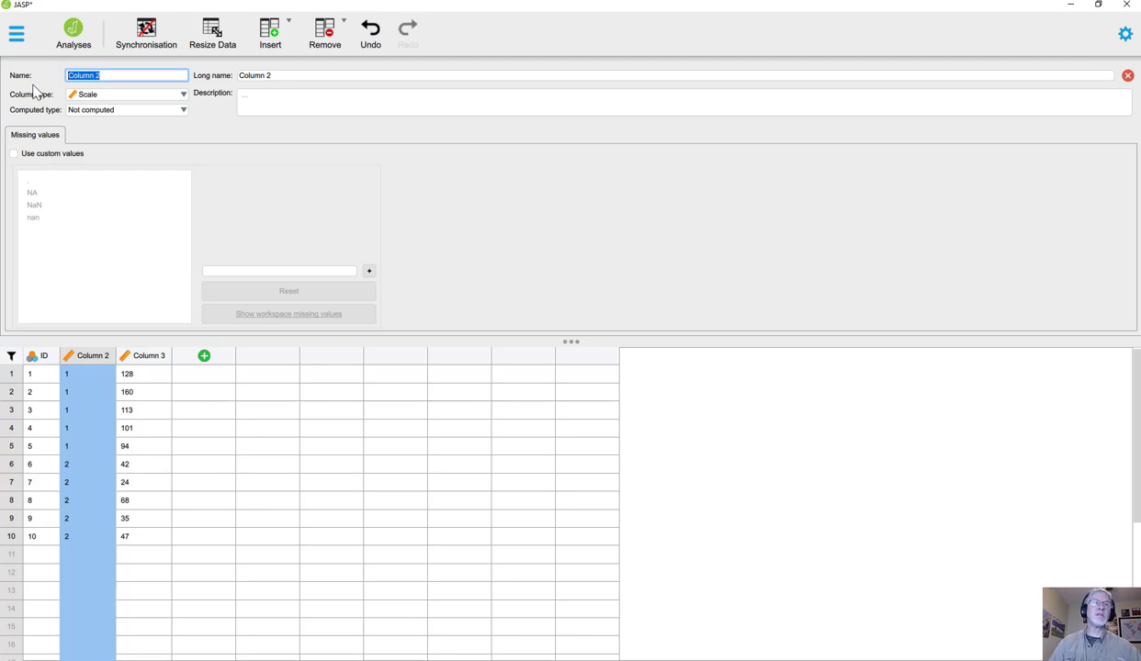
text(Condition)
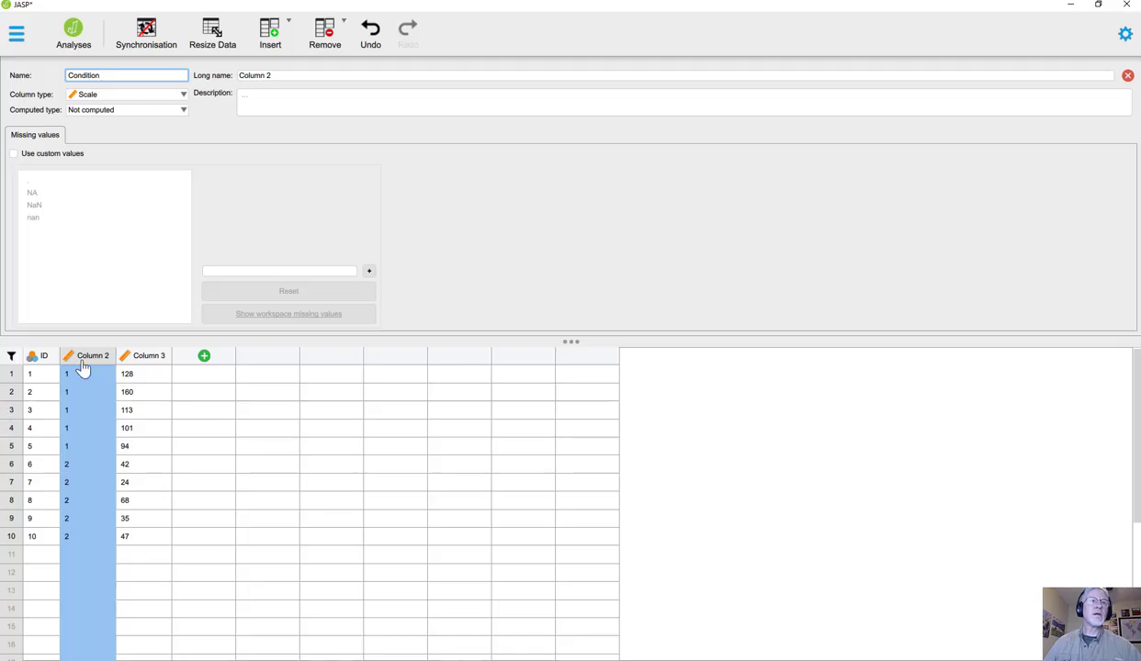
click(118, 95)
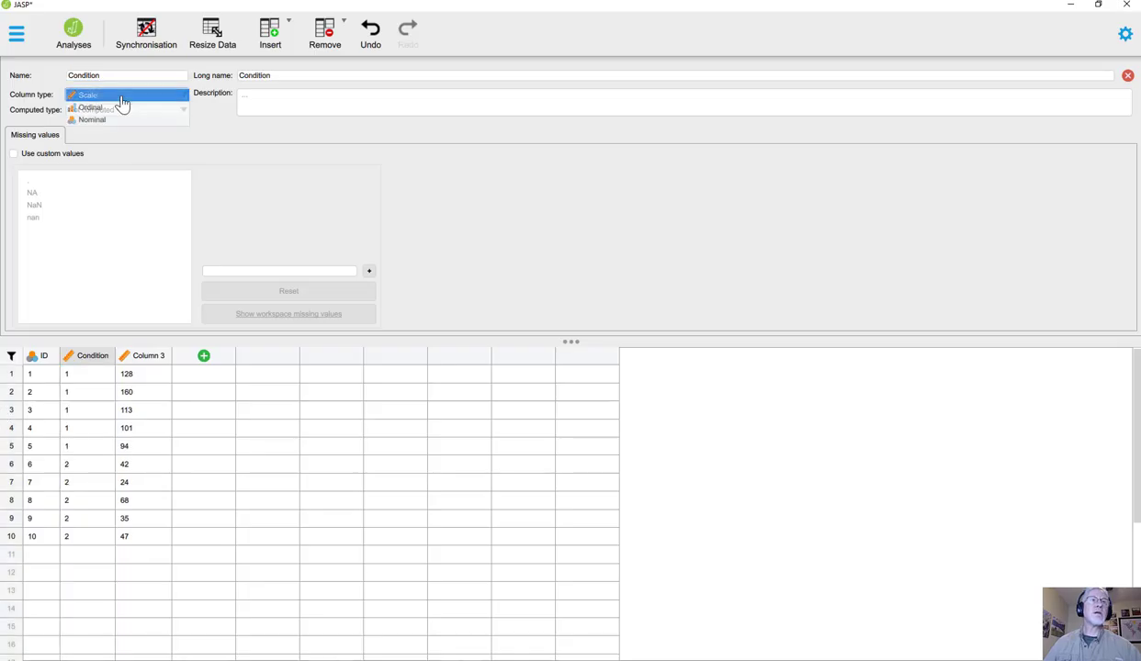
click(100, 119)
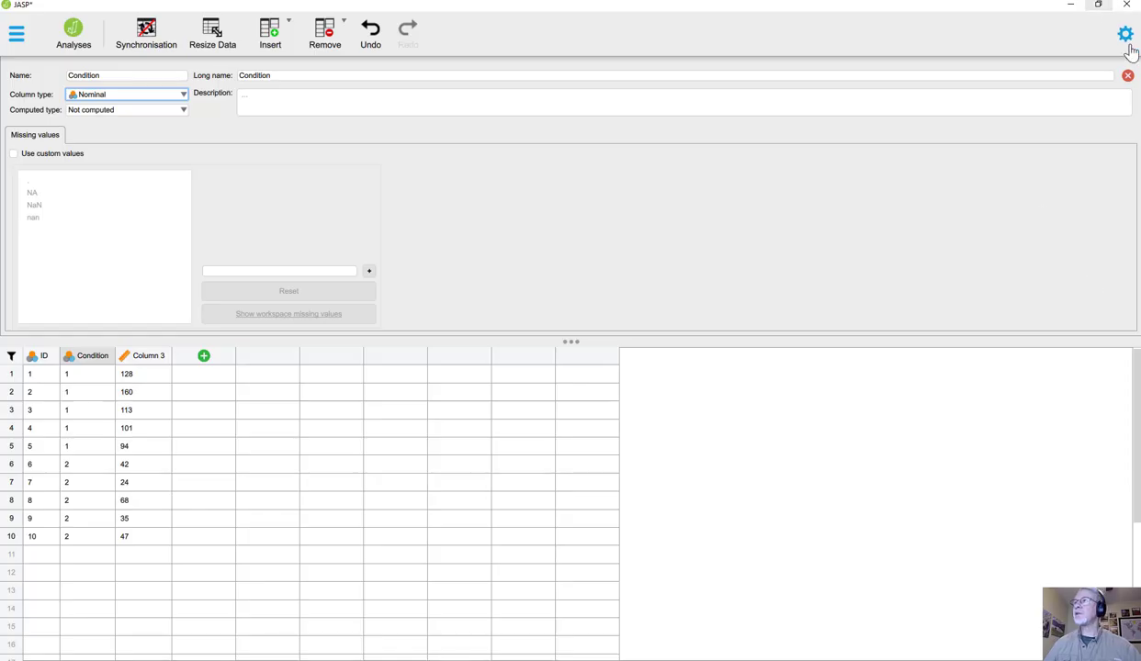
click(1127, 79)
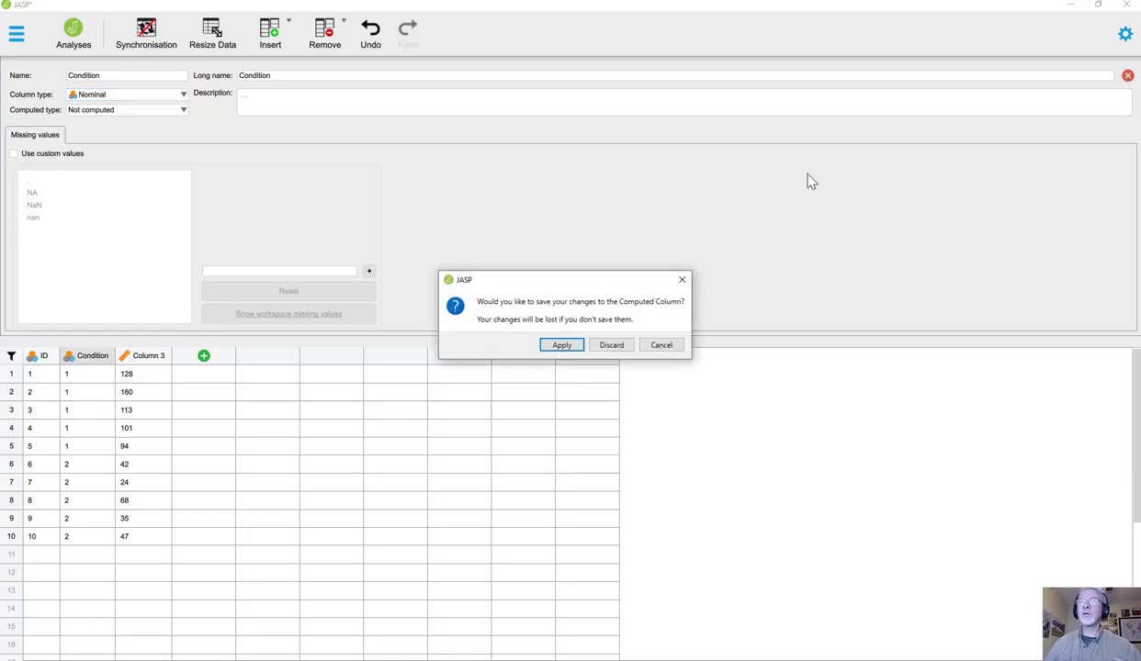
click(570, 351)
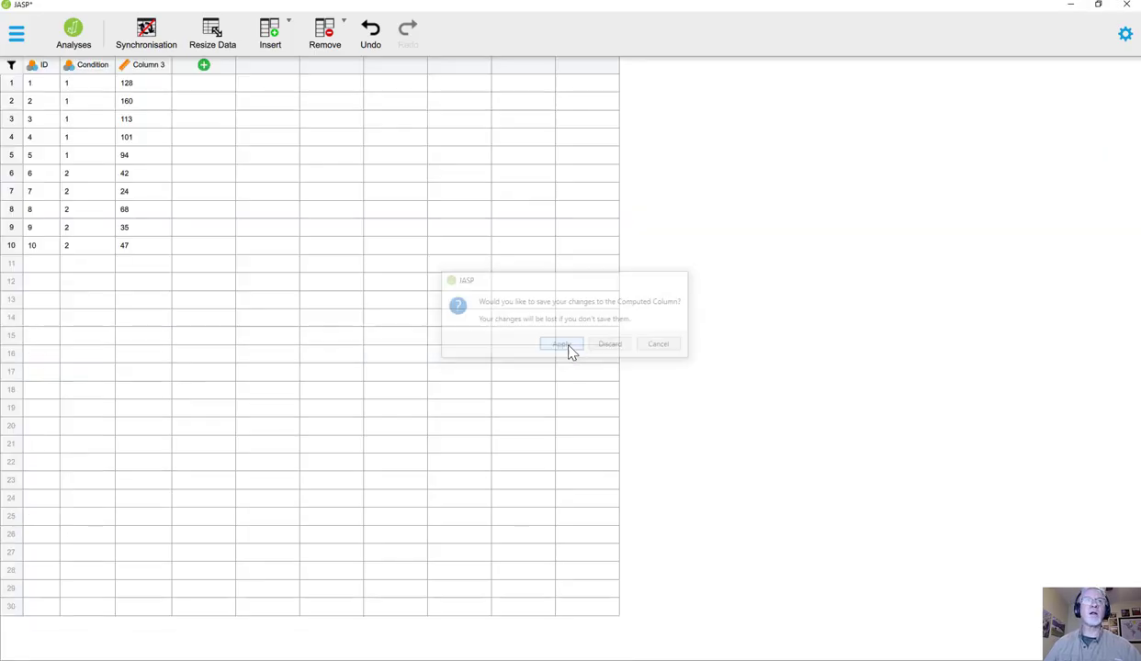
click(89, 73)
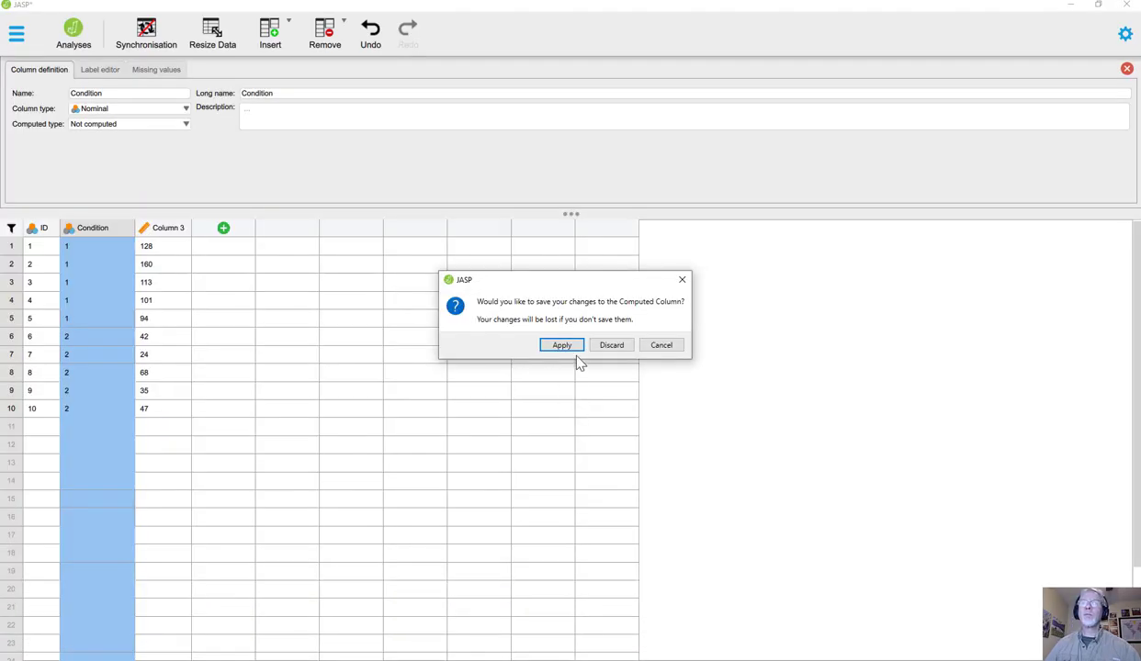
click(561, 346)
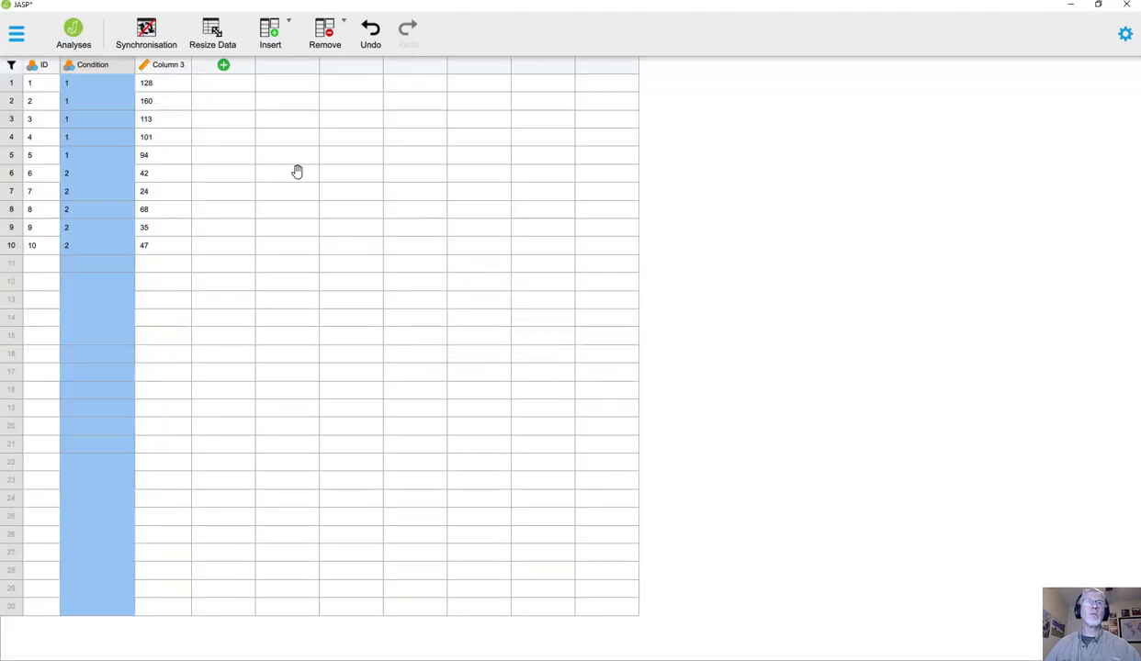
double_click(210, 281)
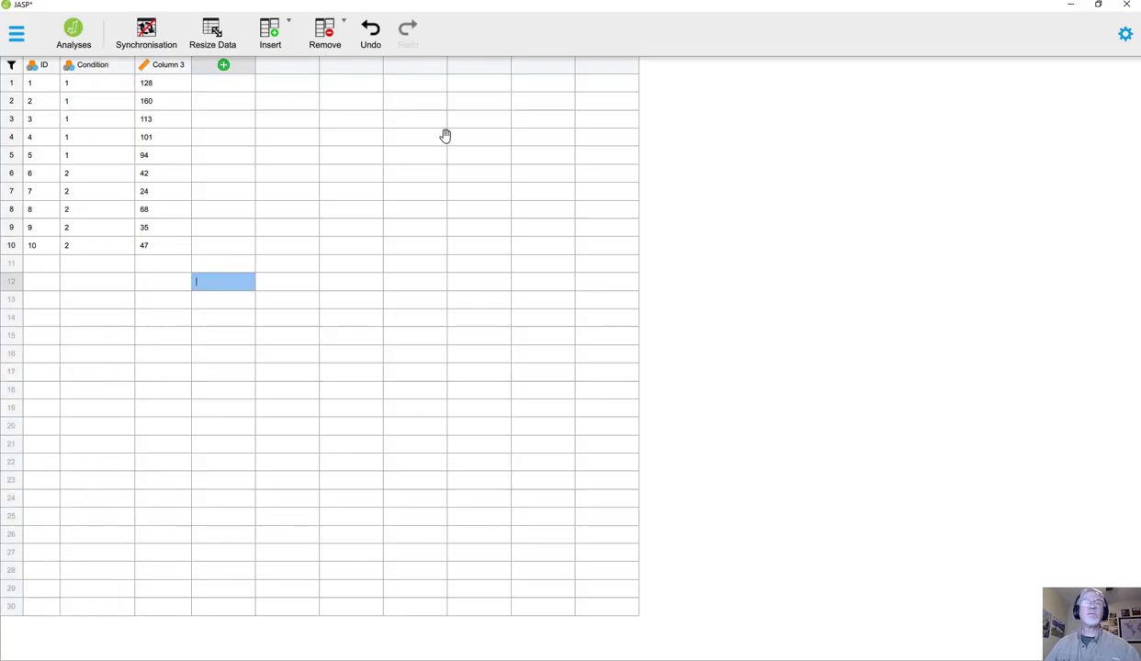
Label Condition value 1 as Box of Tacks and value 2 as Tacks and Box Sep, and apply the changes.
double_click(92, 74)
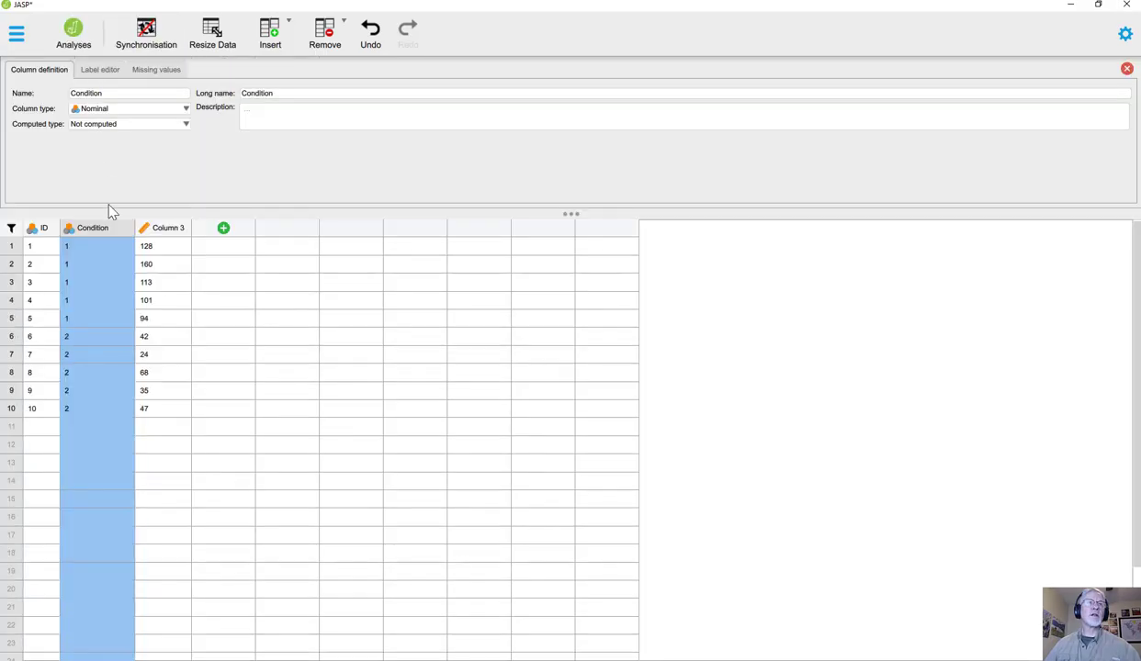
click(99, 74)
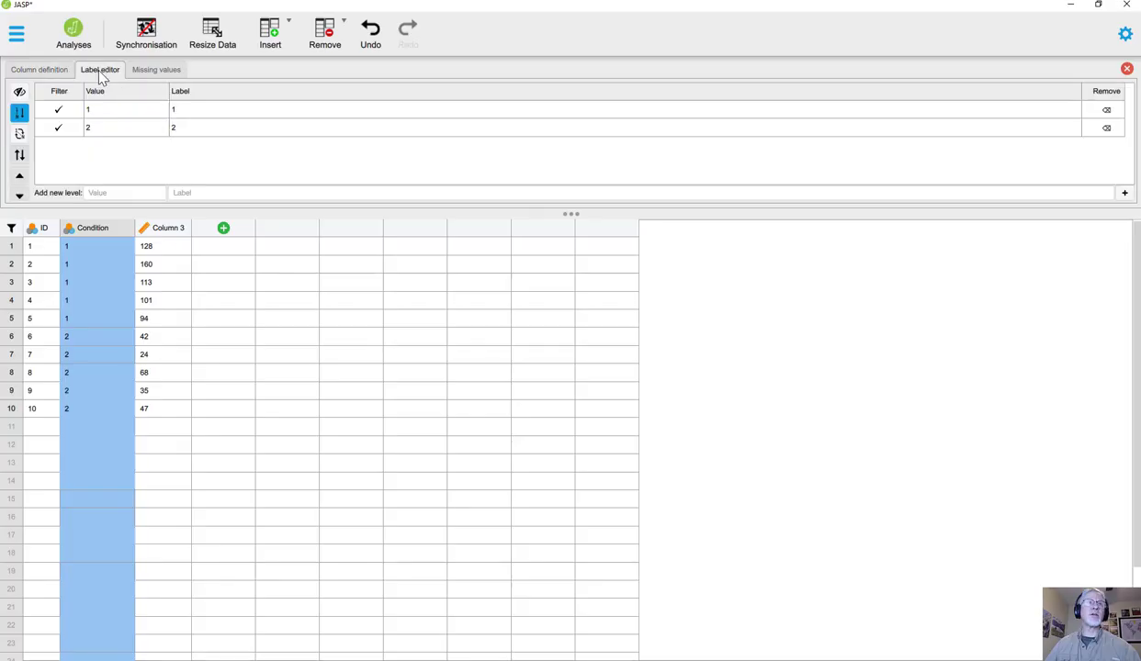
click(202, 110)
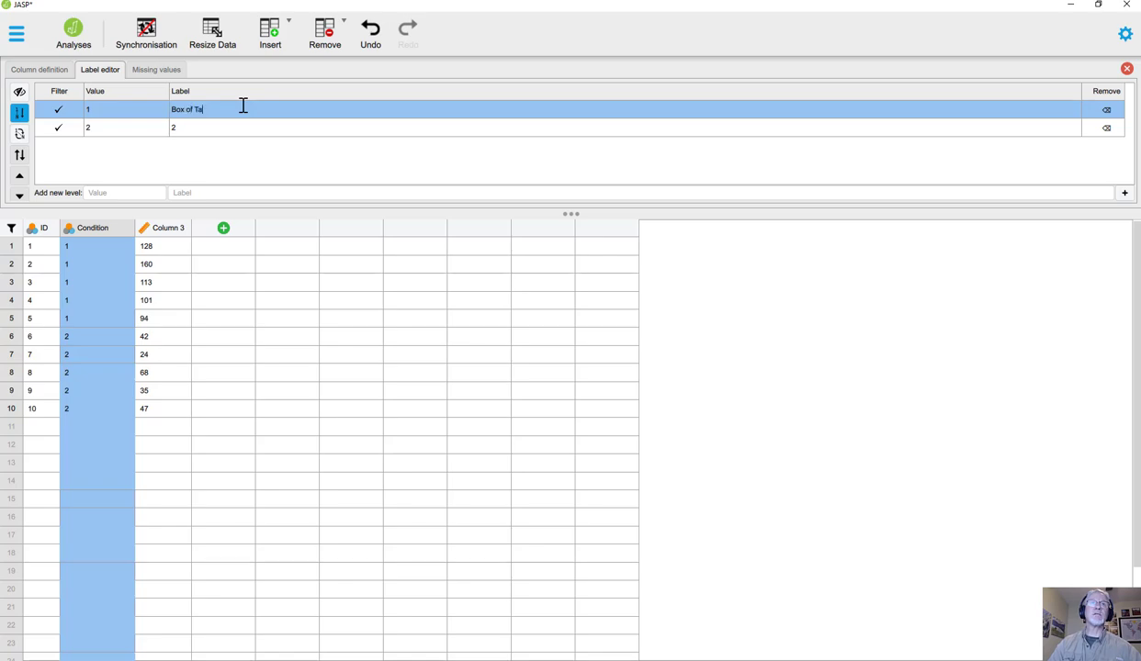
click(209, 131)
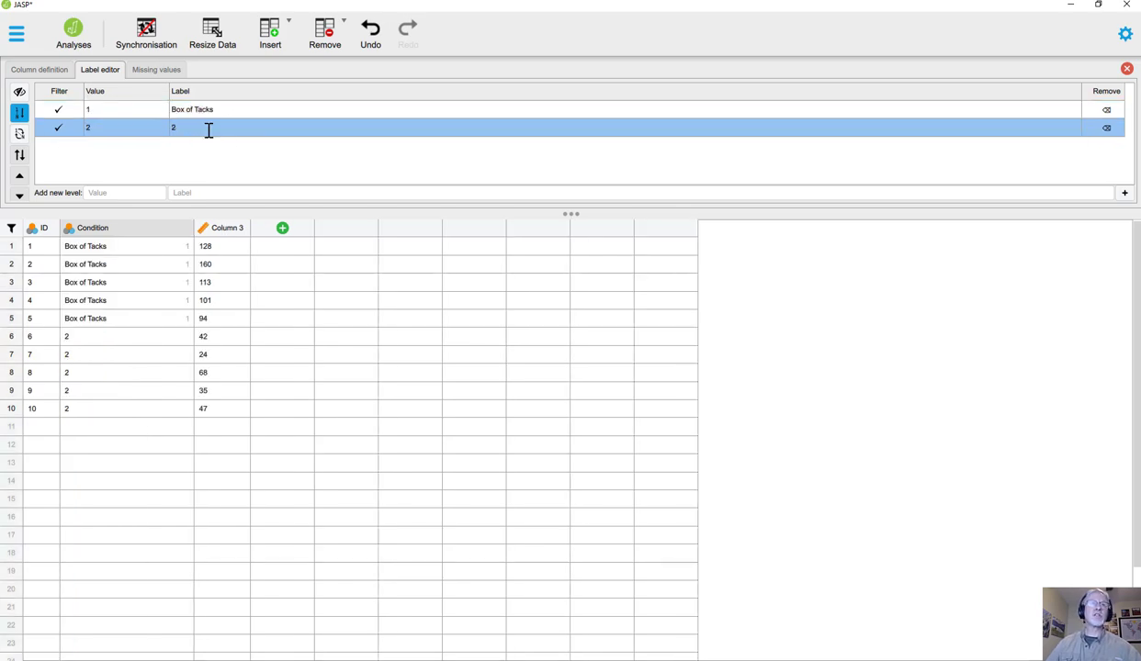
click(186, 126)
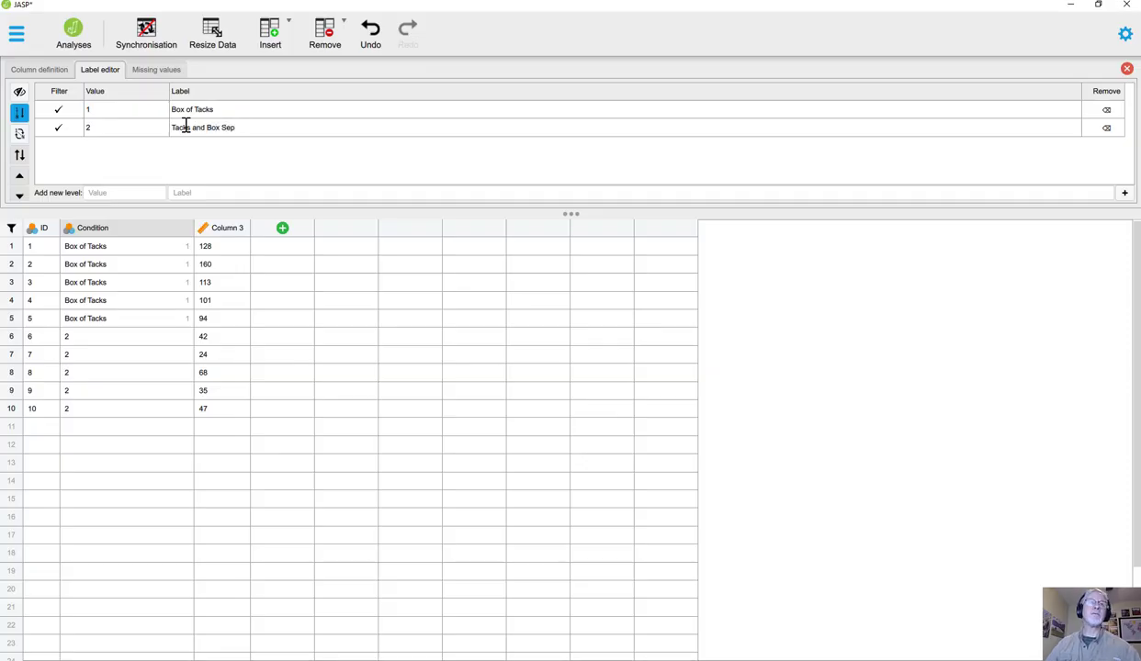
click(1126, 69)
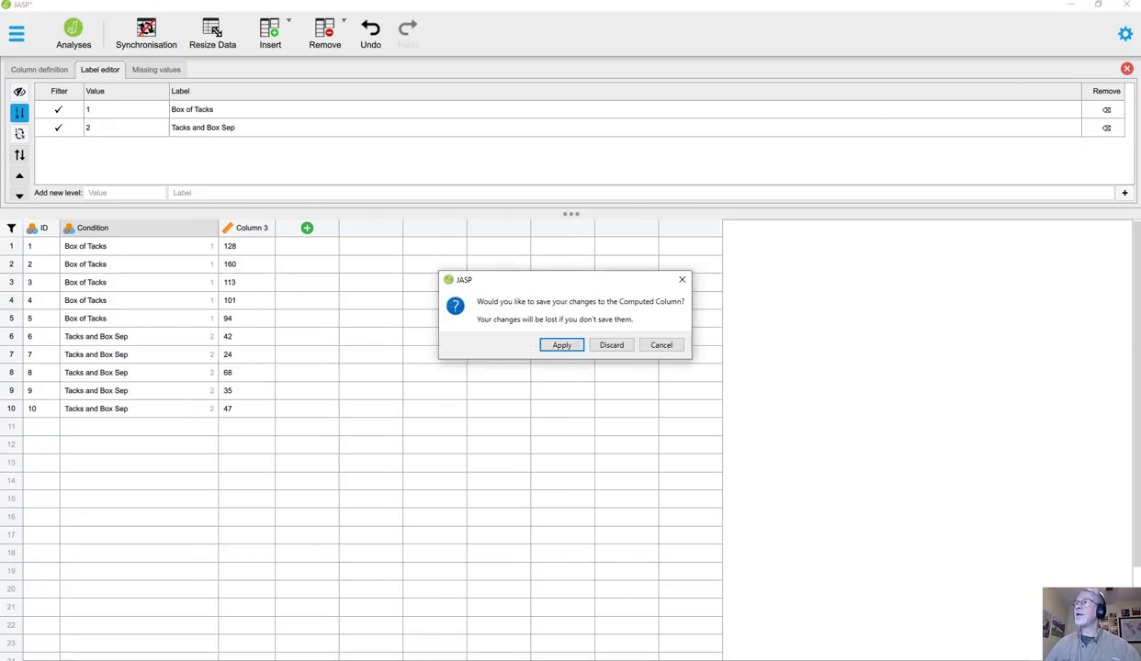
click(557, 346)
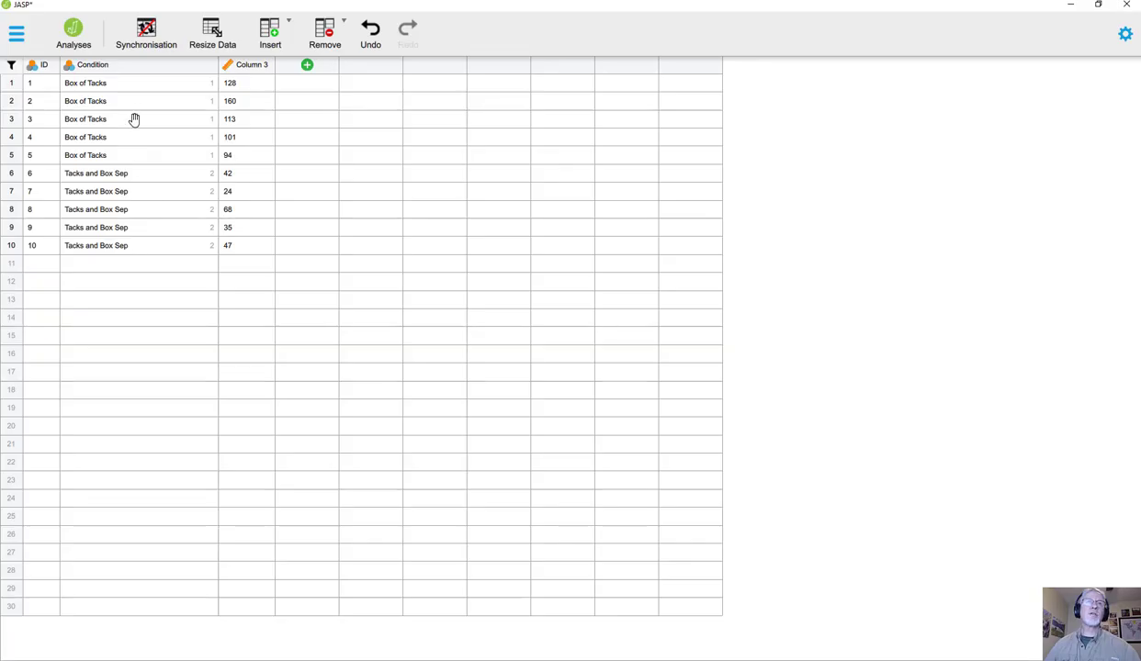
Try to rename Column 3 as Time and close its column definition.
double_click(248, 71)
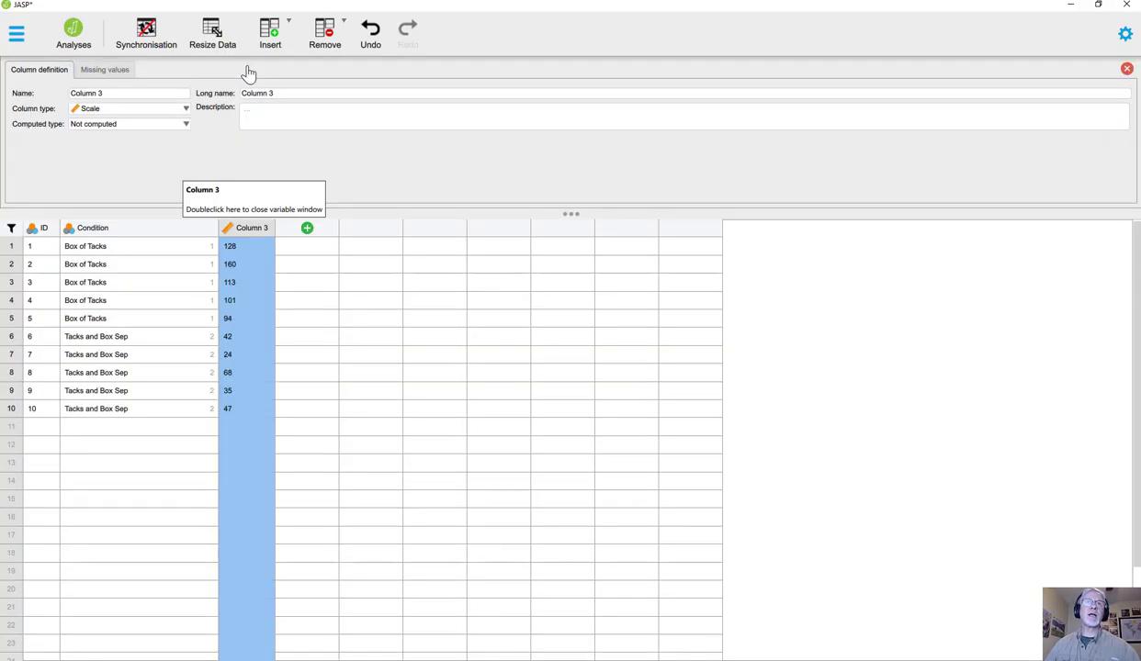
click(125, 92)
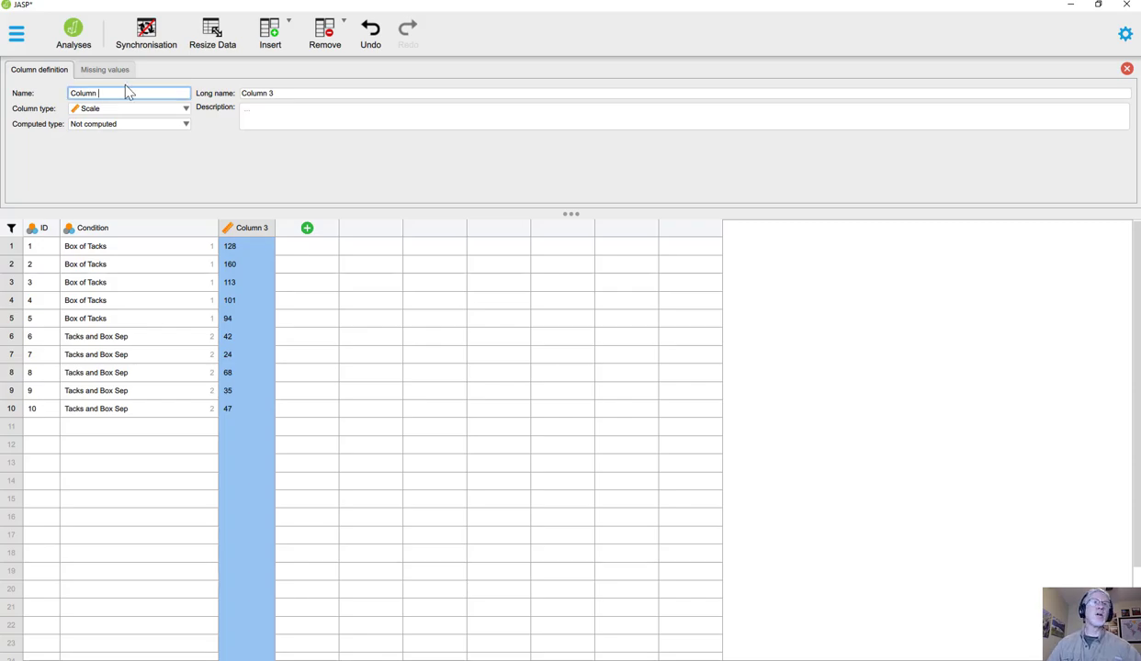
key(ctrl+a)
key(BackSpace)
text(Speed)
key(BackSpace)
key(BackSpace)
key(BackSpace)
text(Time)
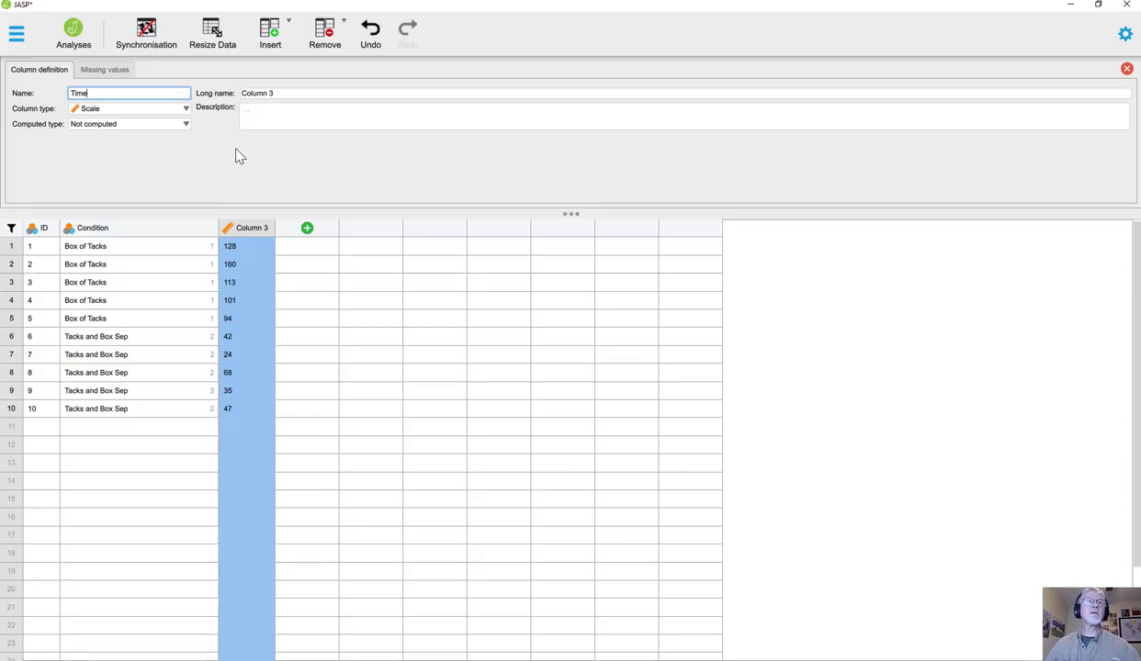
click(1127, 71)
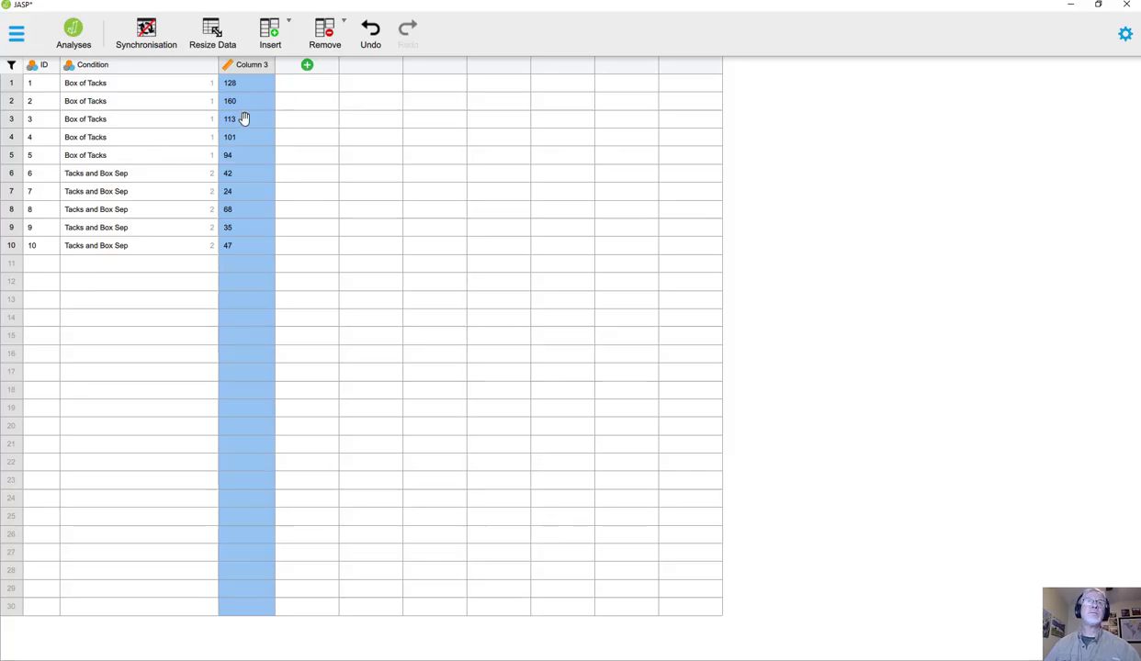
Reopen the definition of Column 3 and try again to give it the name Time.
double_click(287, 122)
double_click(294, 84)
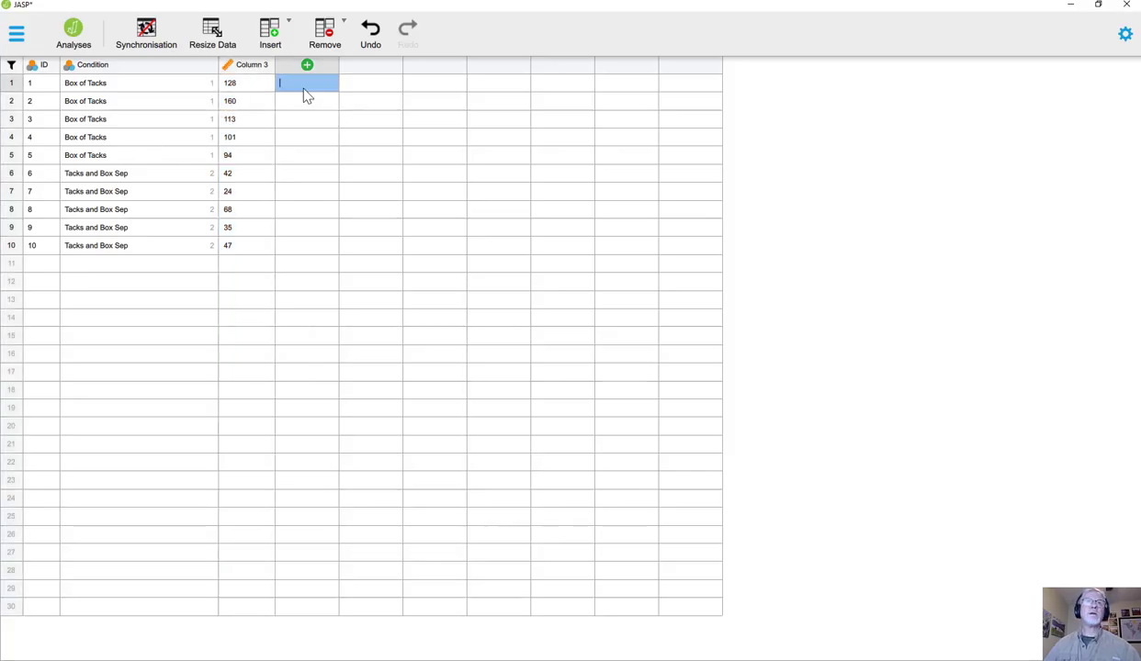
click(241, 68)
double_click(241, 71)
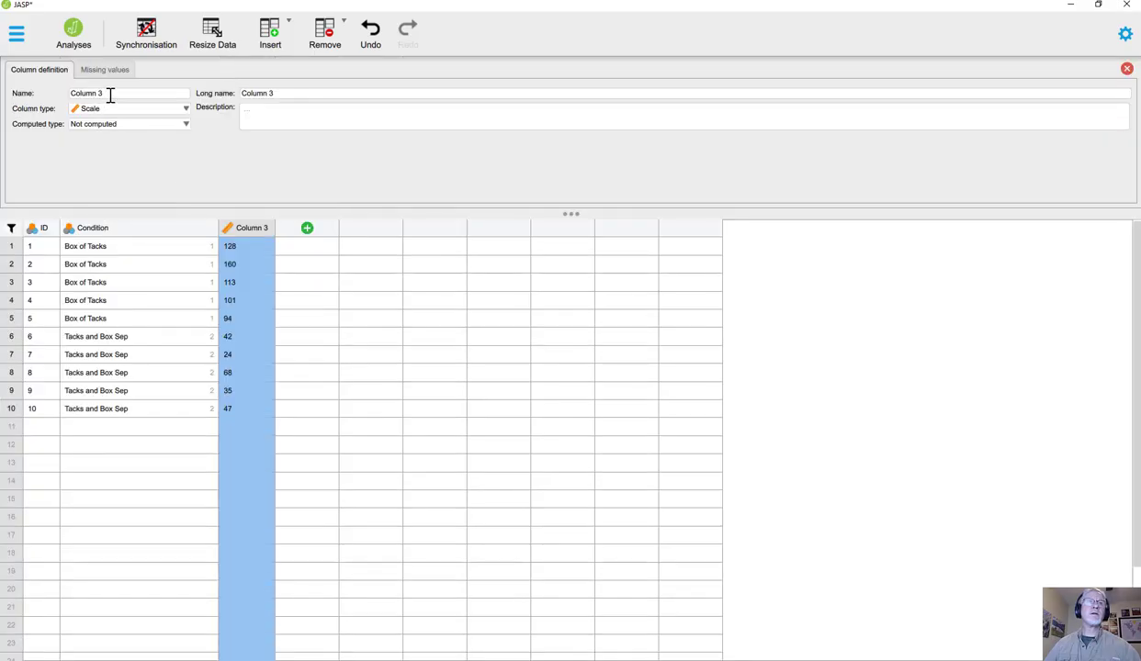
drag(109, 94, 41, 96)
text(Time)
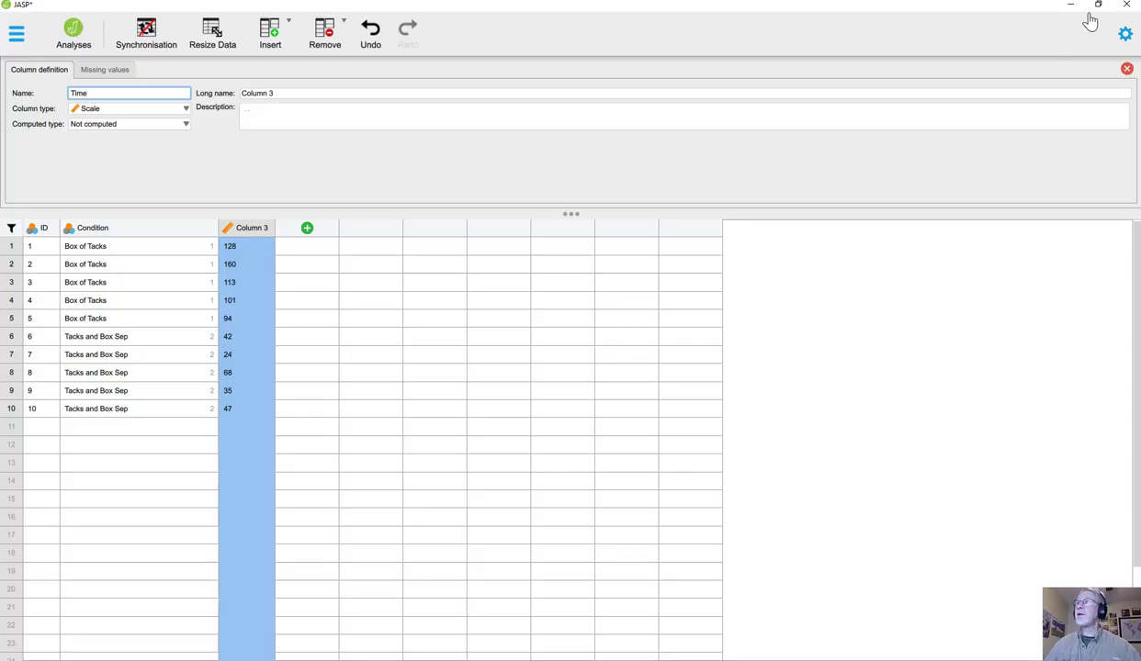
click(1127, 72)
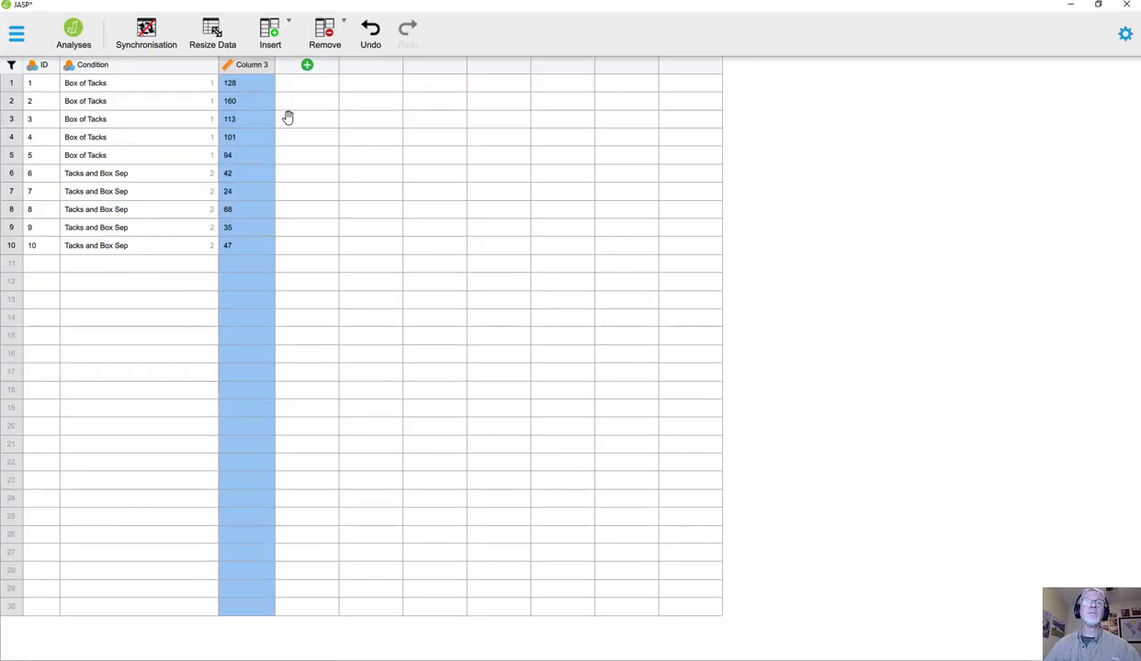
Rename Column 3 as Time, keeping the Scale column type, and apply the changes.
double_click(237, 66)
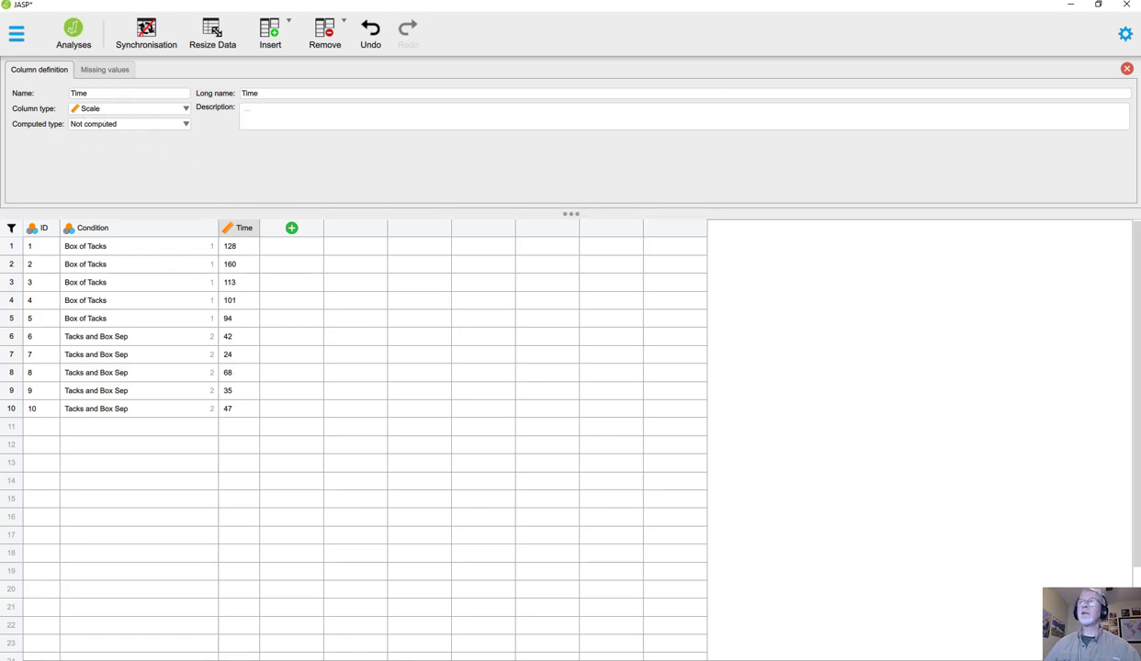
click(1126, 69)
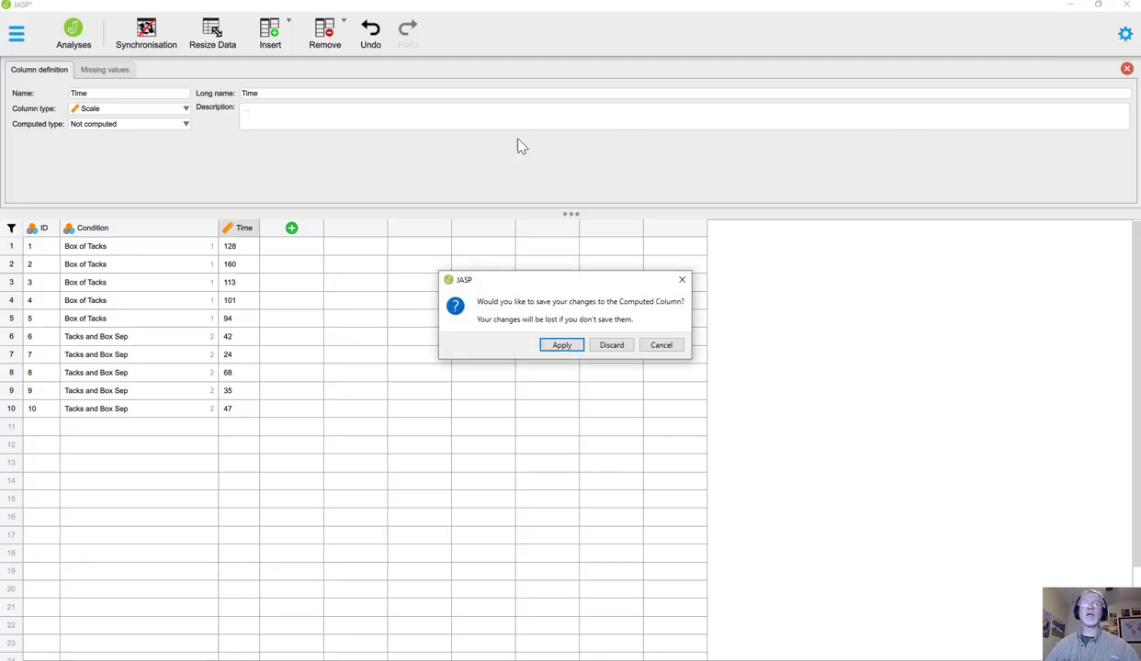
click(564, 345)
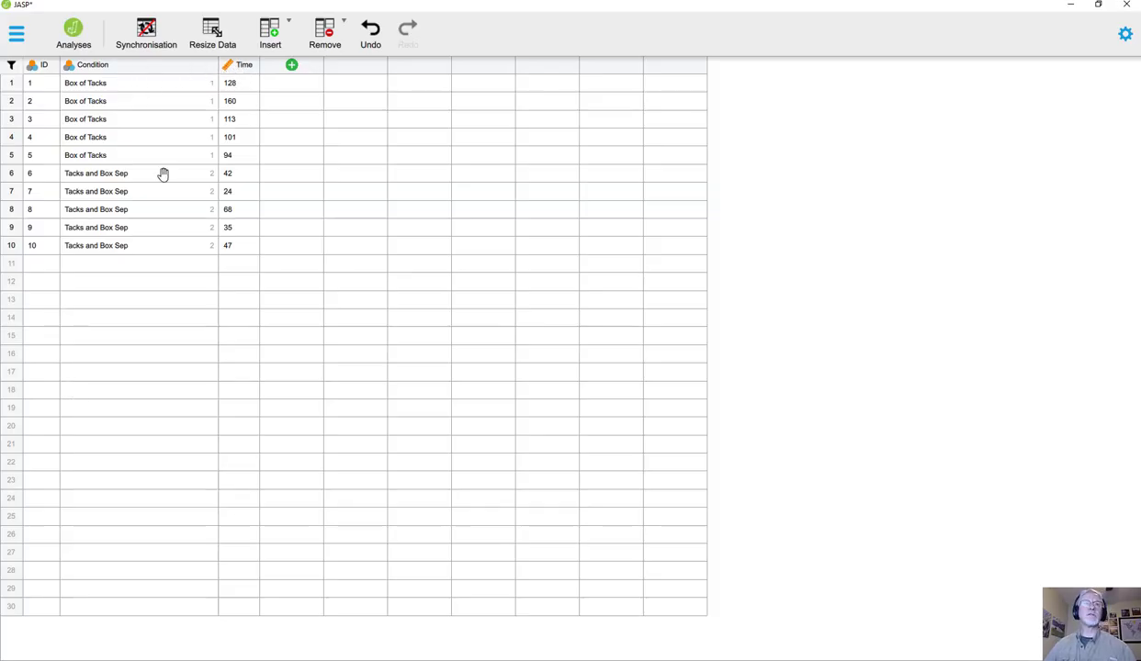
Set up an Independent Samples T-Test with Condition as the grouping variable and Time as the dependent variable.
click(77, 39)
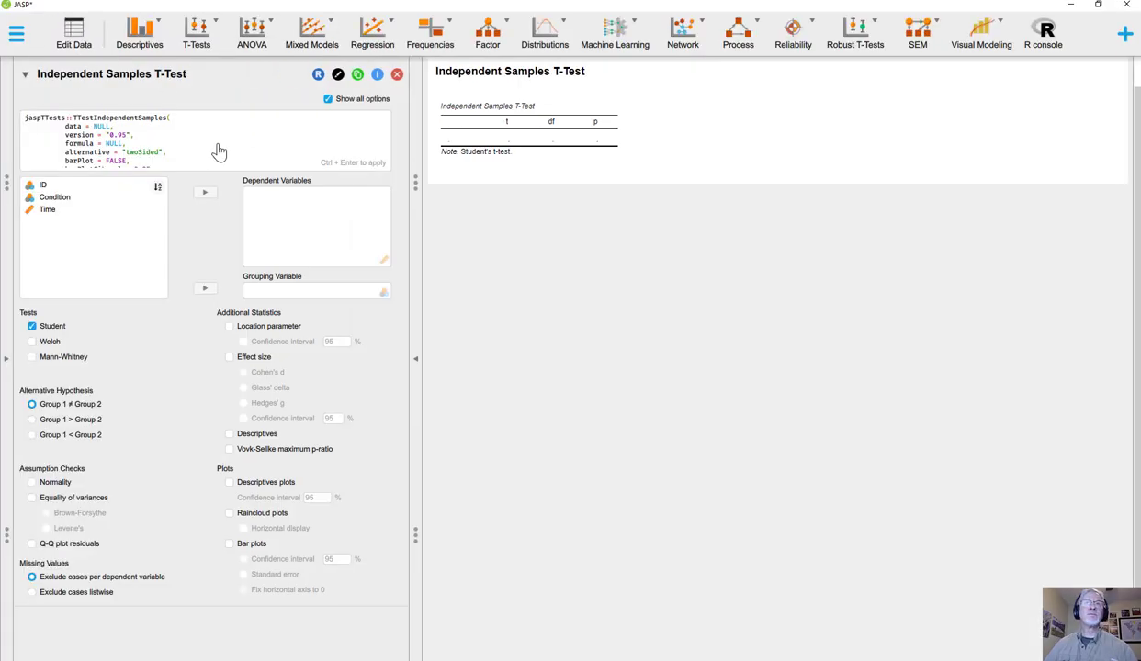
click(53, 208)
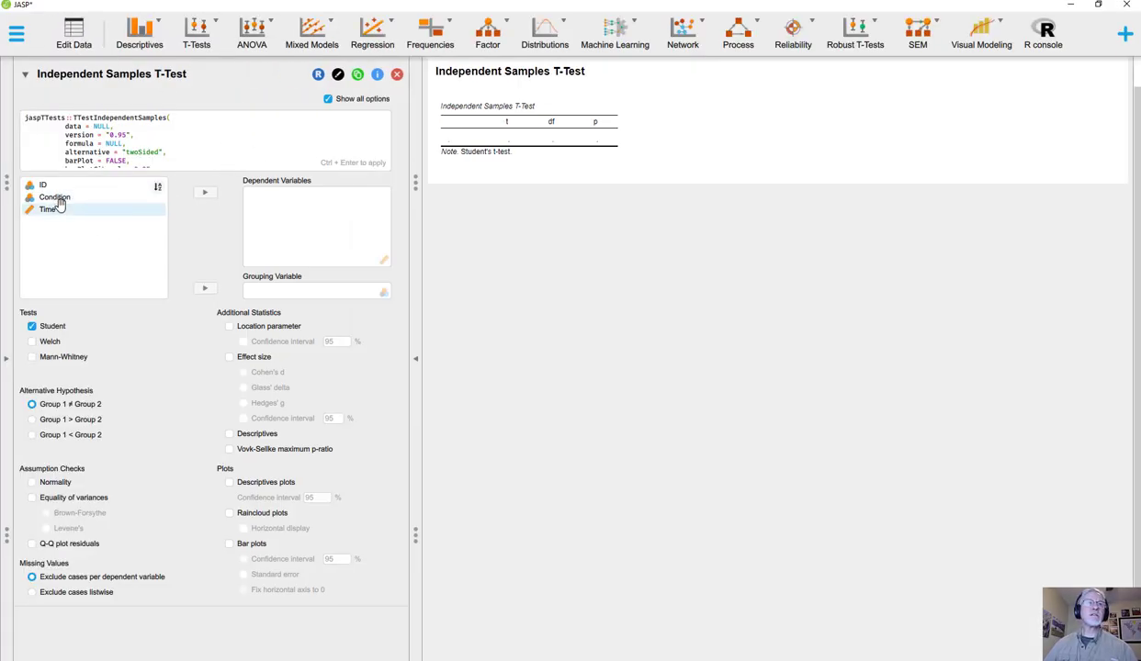
click(57, 198)
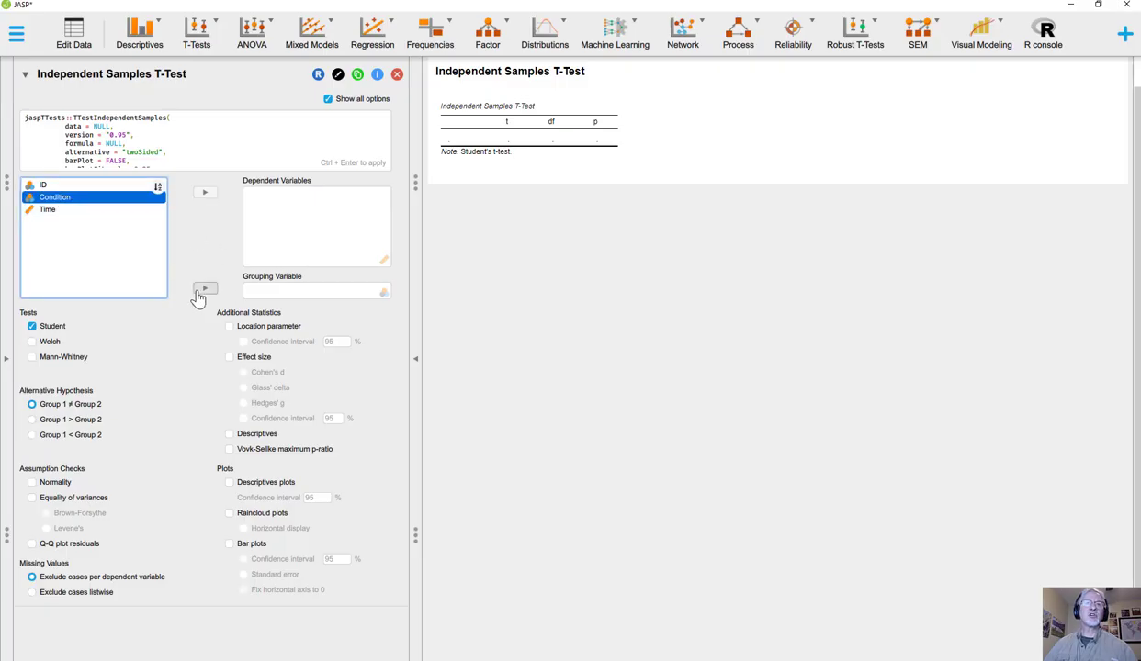
click(203, 291)
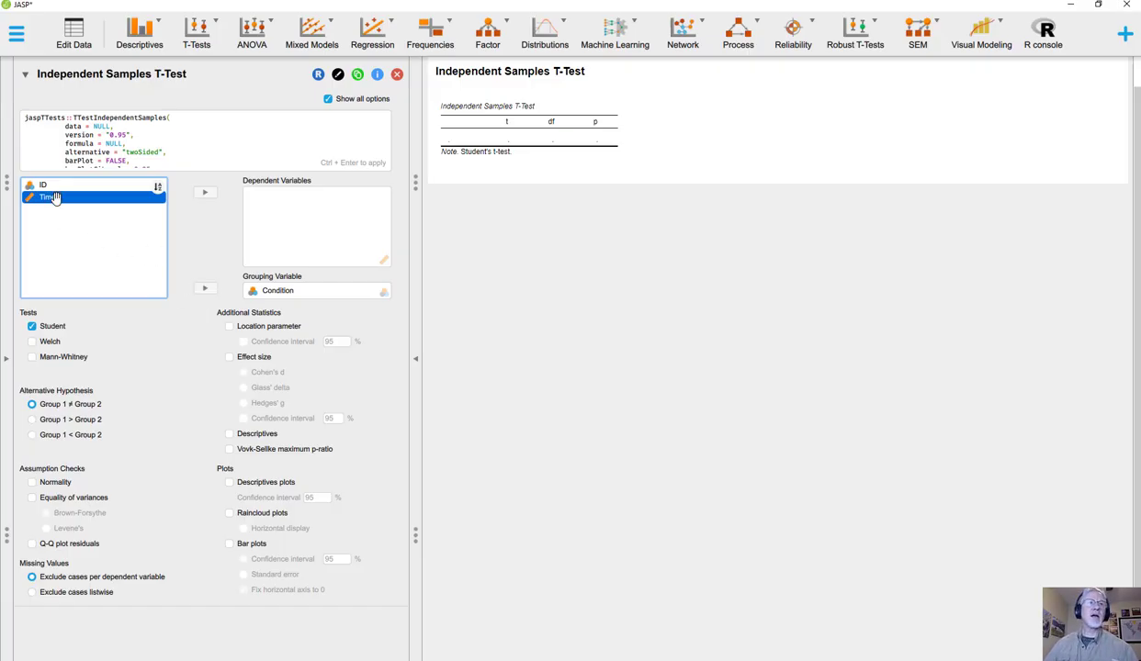
click(203, 195)
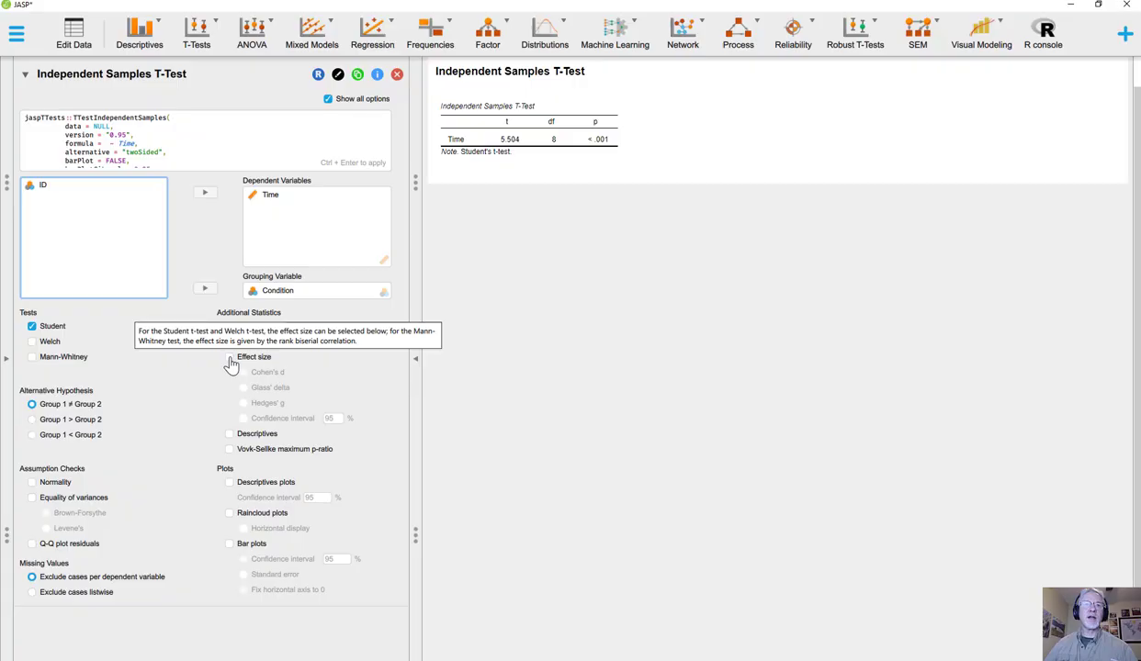
Add group descriptives, the Cohen's d effect size and raincloud plots with horizontal display to the t-test results.
click(230, 435)
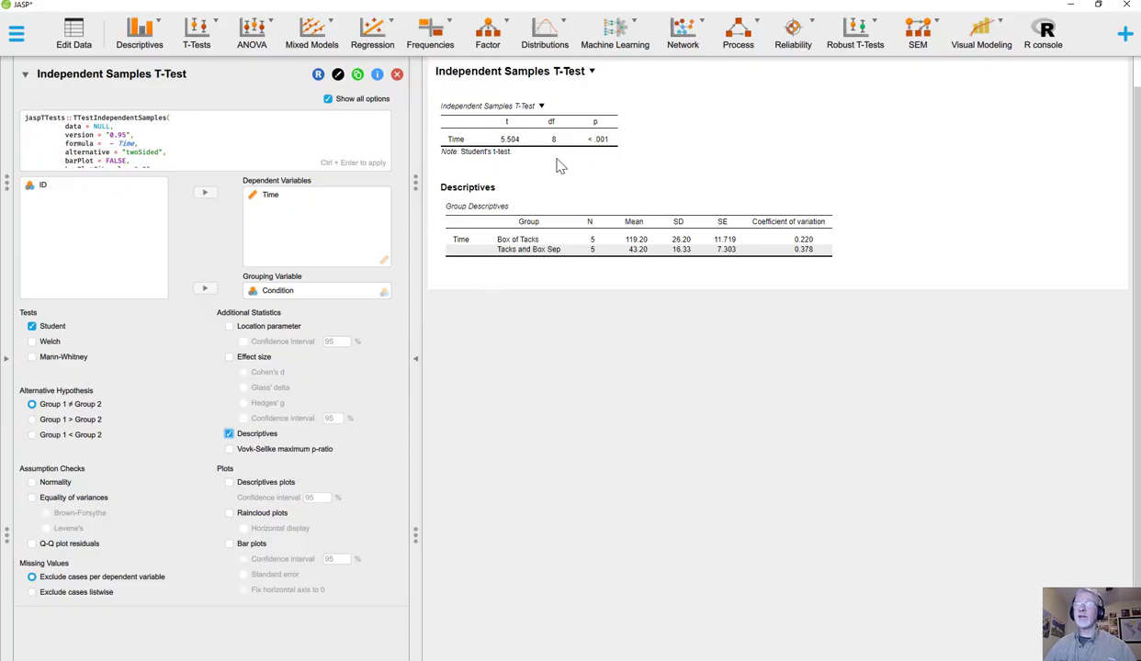
click(228, 358)
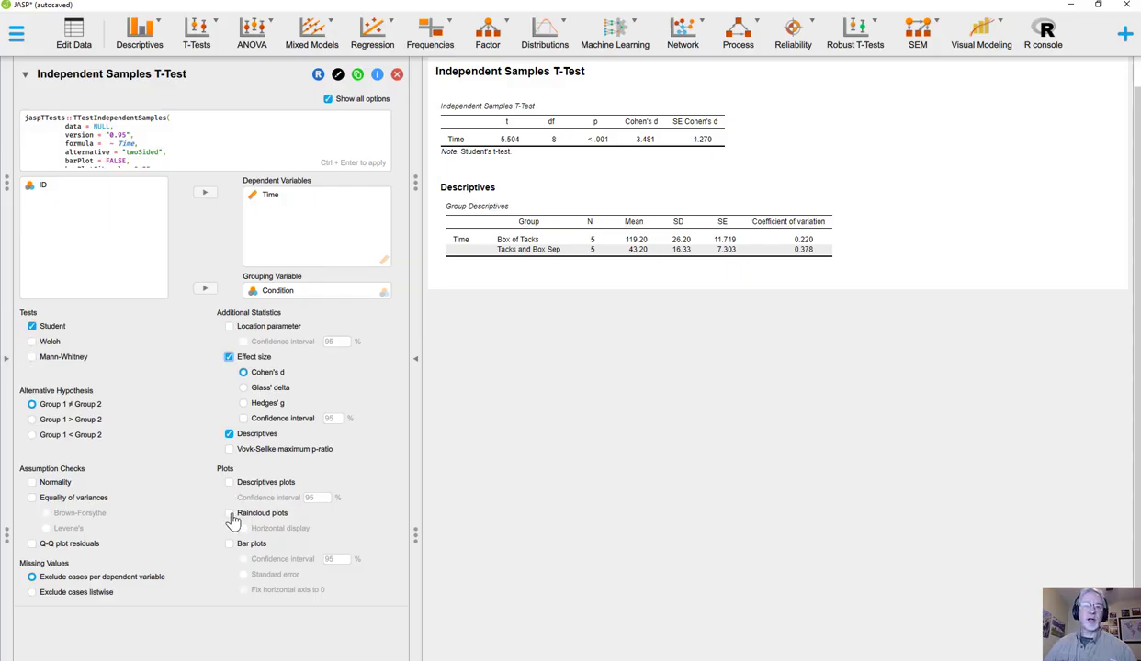
click(229, 517)
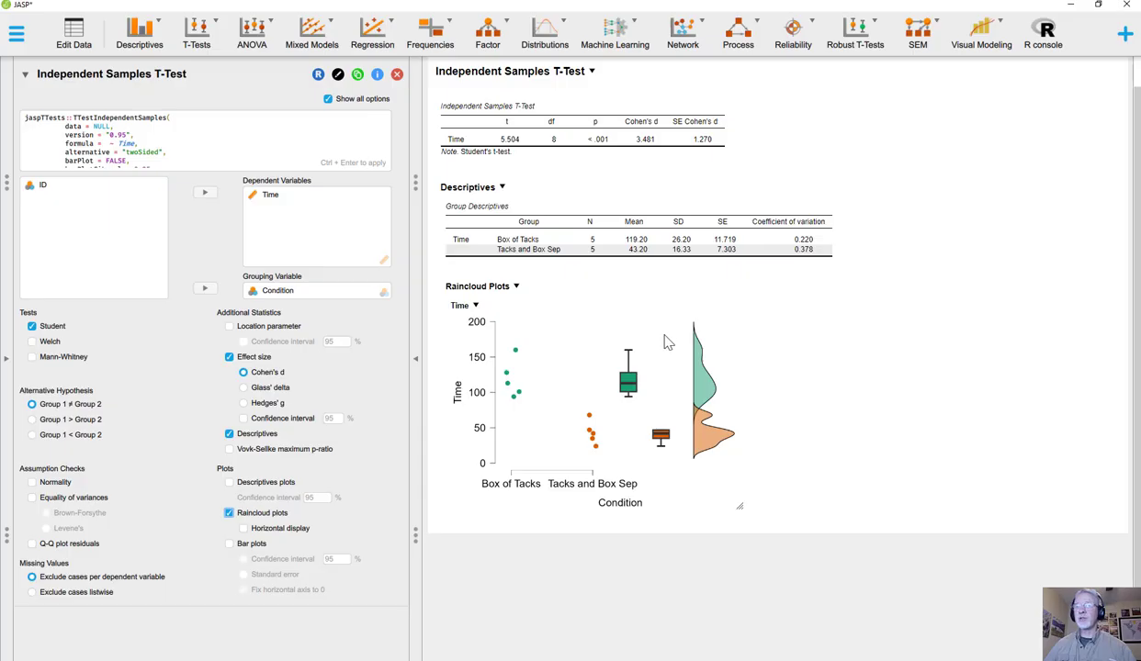
click(242, 529)
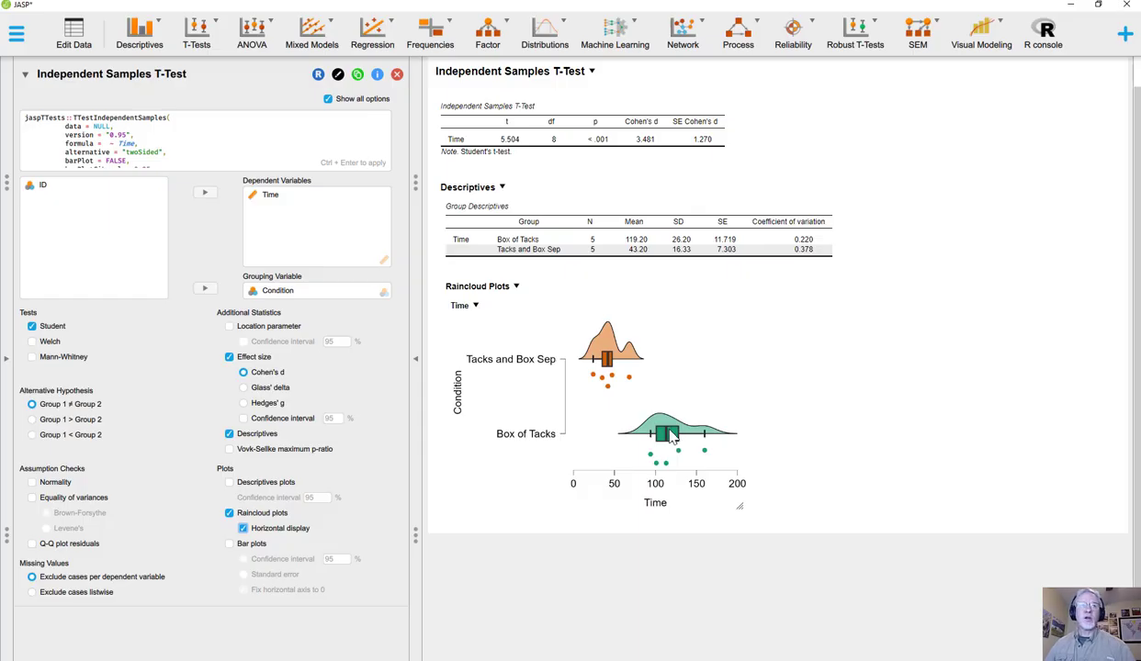
Add the normality and Levene's equality of variances assumption checks, and look over the complete t-test results.
click(32, 483)
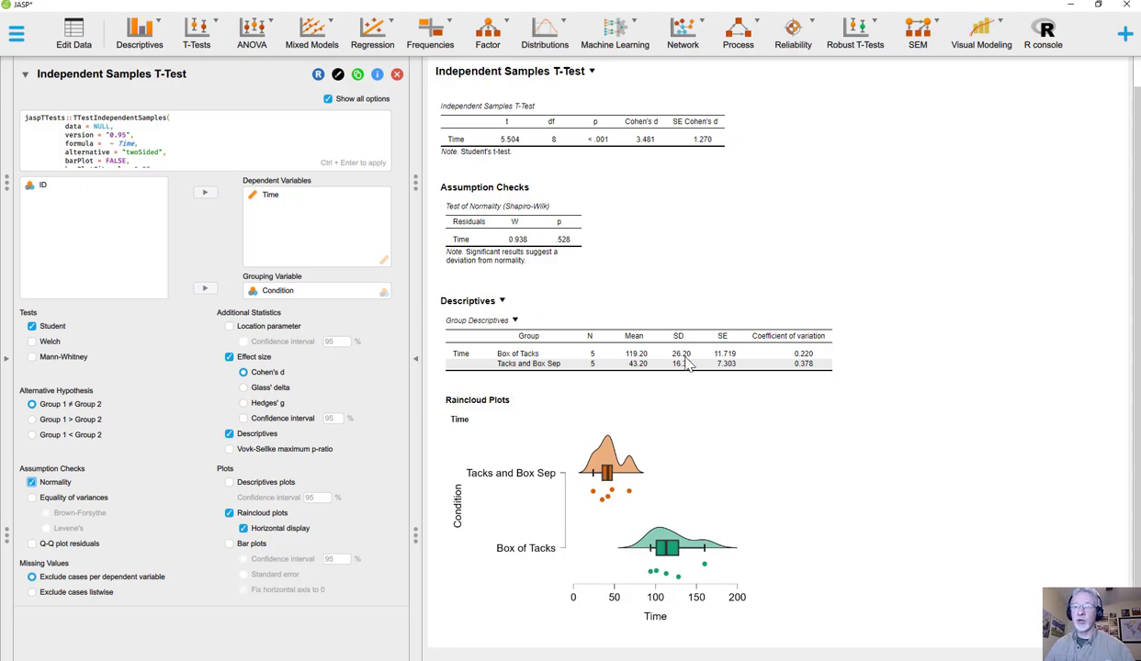
click(32, 497)
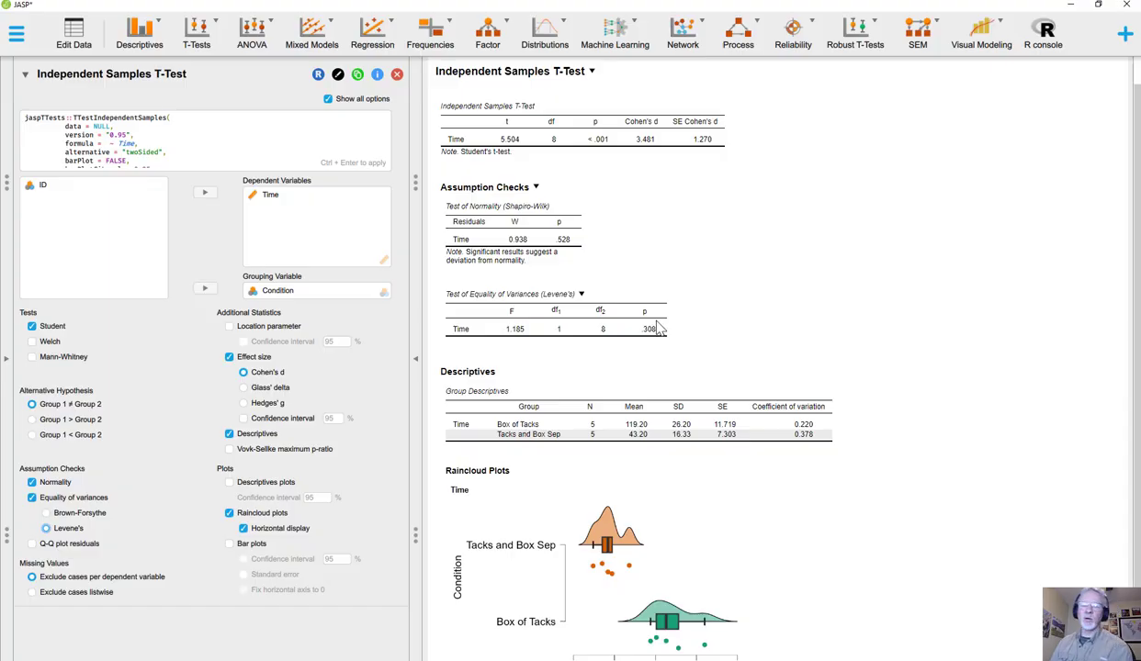
scroll(691, 389, down, 1)
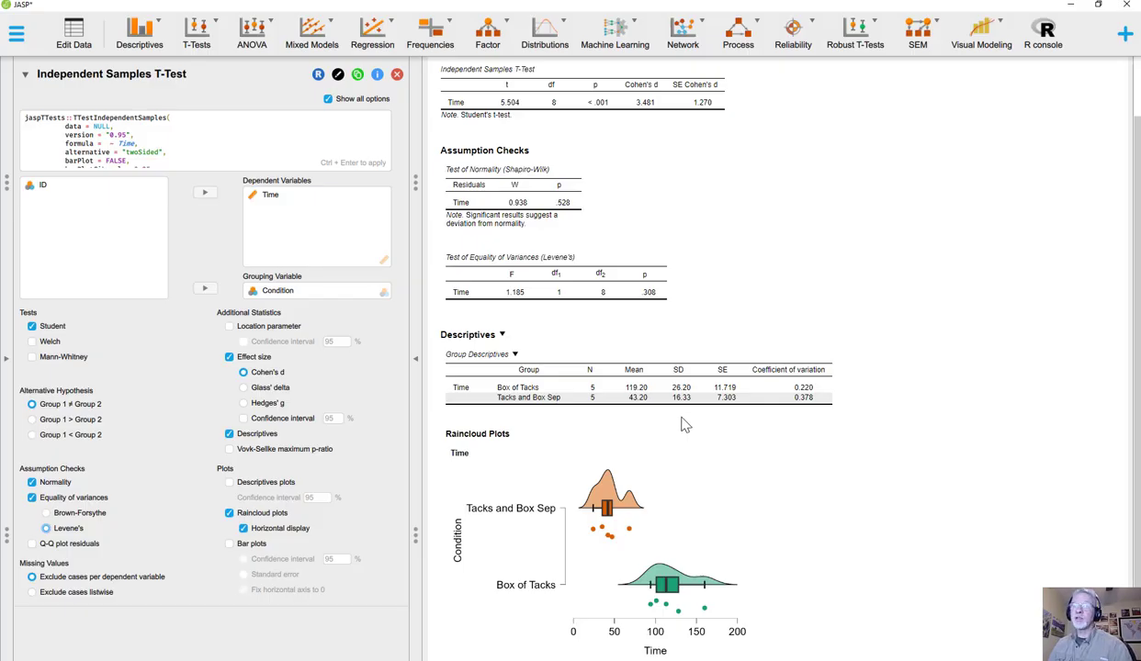
scroll(682, 420, up, 2)
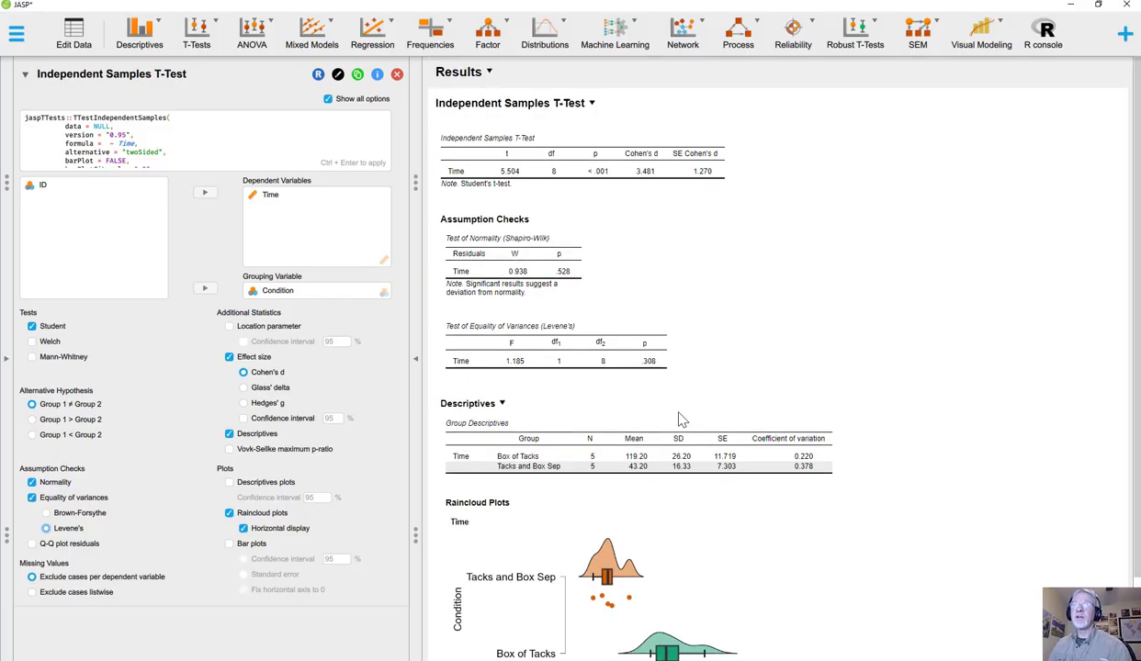
scroll(681, 420, down, 3)
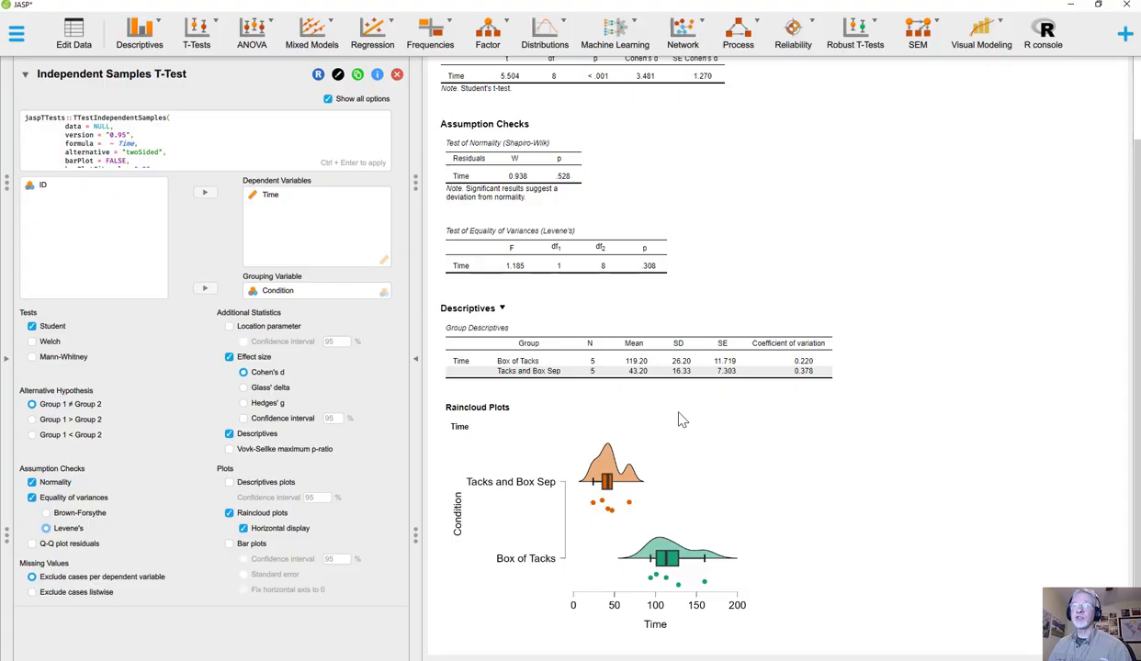
scroll(682, 420, up, 3)
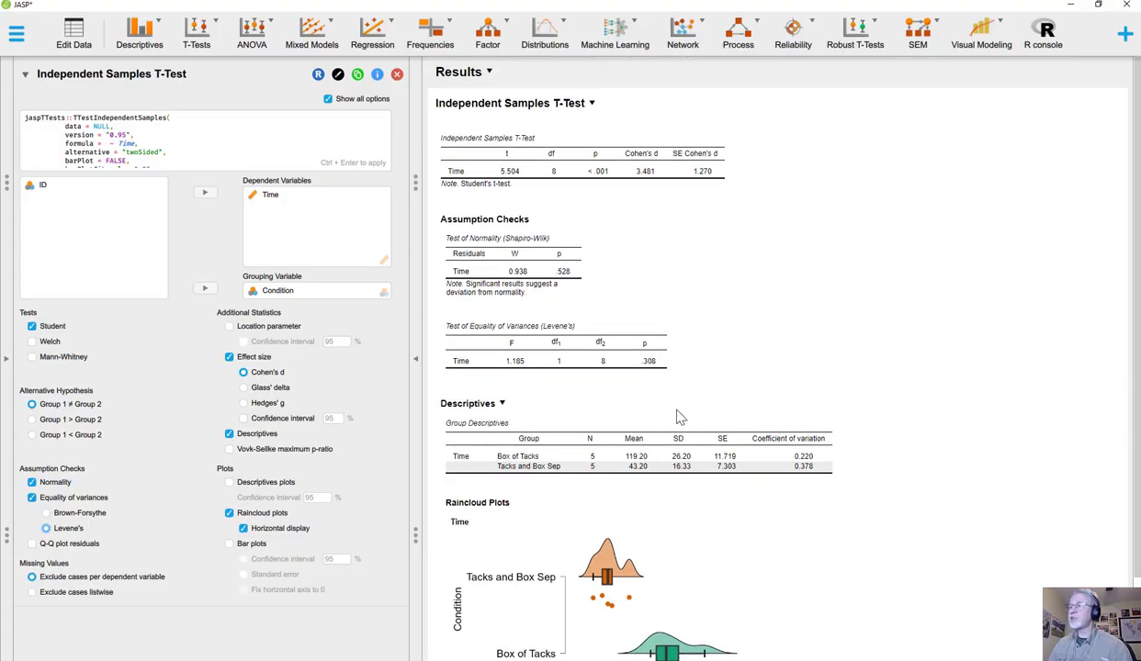